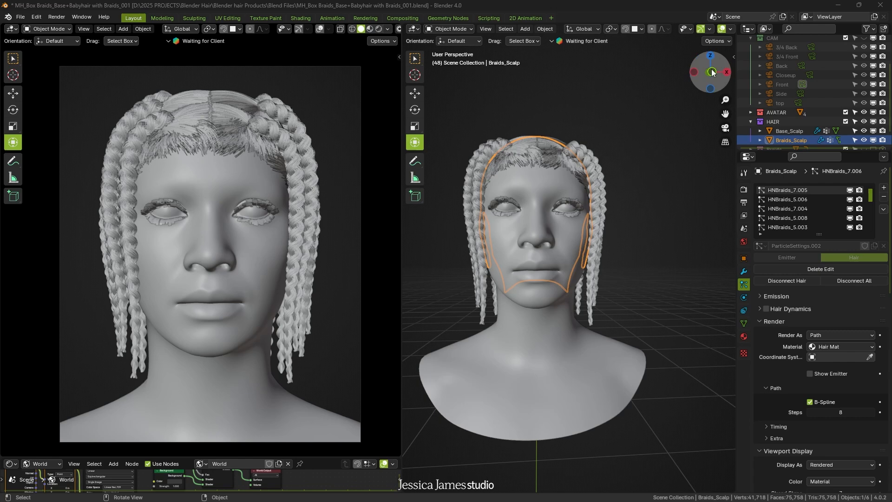
- Unhide the LIGHTS collection to preview the braids in rendered shading, and return the camera view to solid shading
{"action": "left_click_drag", "start_coordinate": [727, 72], "coordinate": [634, 227]}
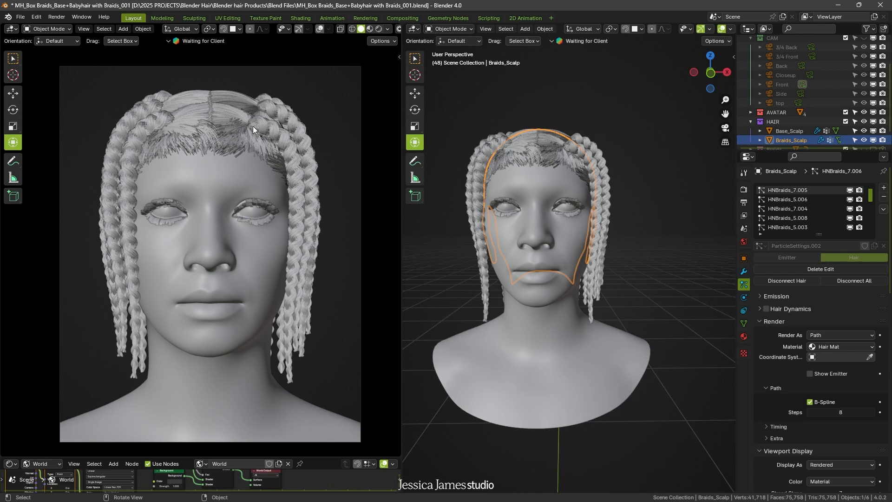
{"action": "left_click", "coordinate": [378, 29]}
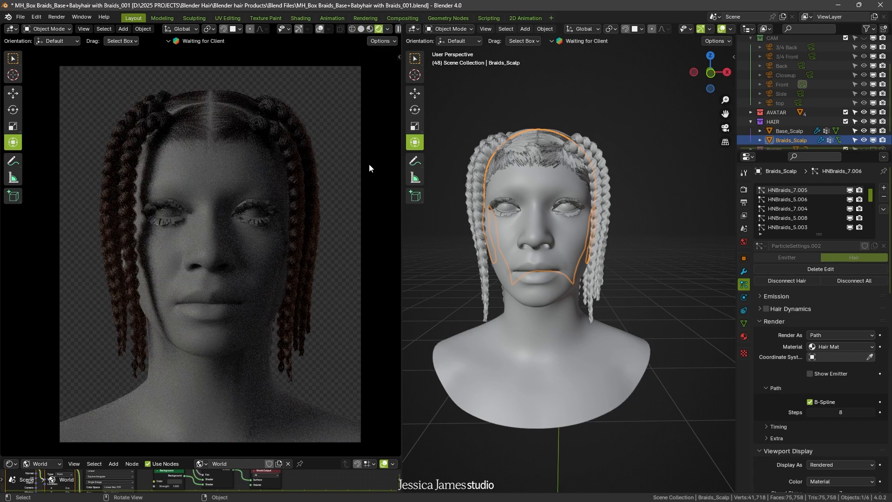
{"action": "scroll", "coordinate": [844, 83], "scroll_direction": "up", "scroll_amount": 2}
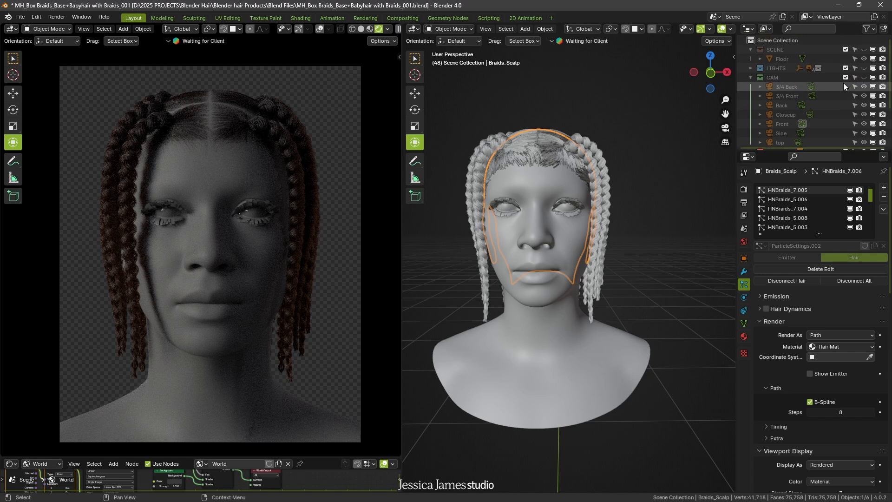
{"action": "left_click", "coordinate": [864, 67]}
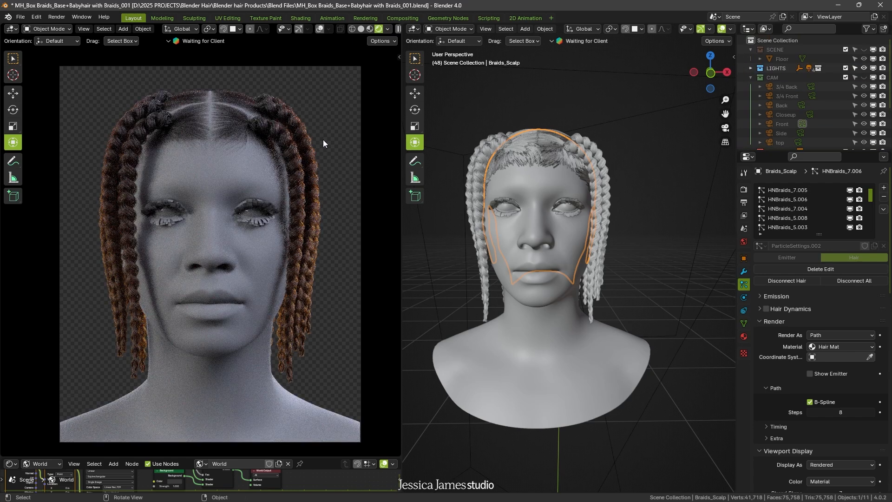
{"action": "left_click", "coordinate": [361, 29]}
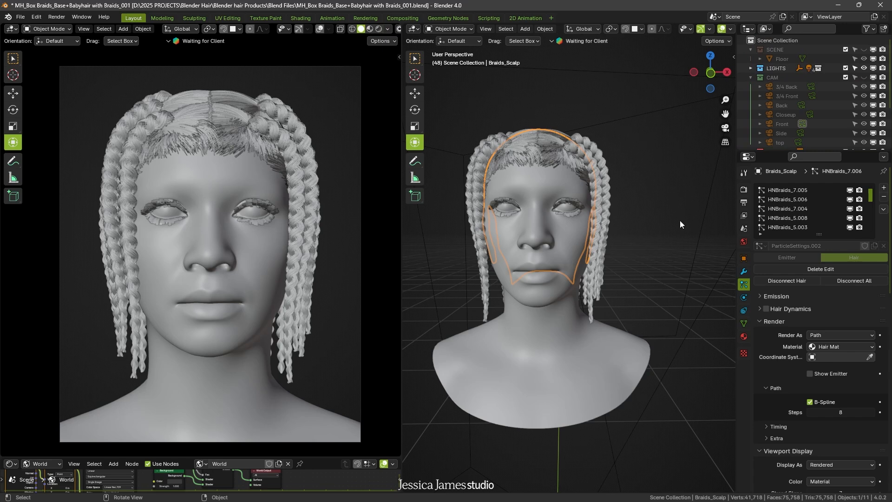
- Compare the Base_Scalp and Braids_Scalp hair by hiding Base_Scalp and showing it again
{"action": "scroll", "coordinate": [805, 111], "scroll_direction": "down", "scroll_amount": 5}
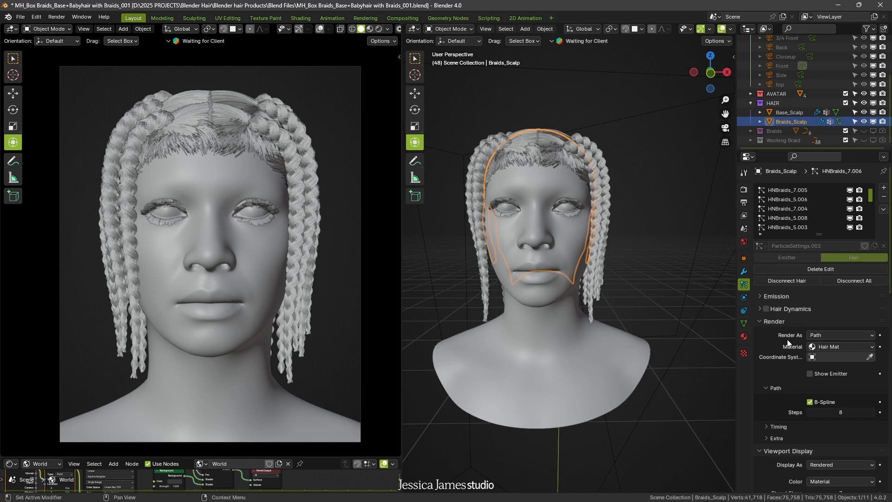
{"action": "scroll", "coordinate": [786, 341], "scroll_direction": "down", "scroll_amount": 4}
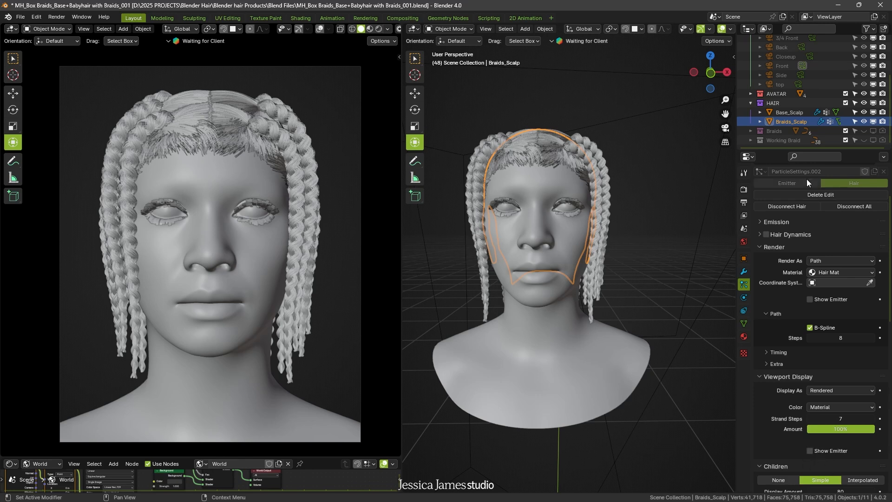
{"action": "left_click", "coordinate": [798, 113]}
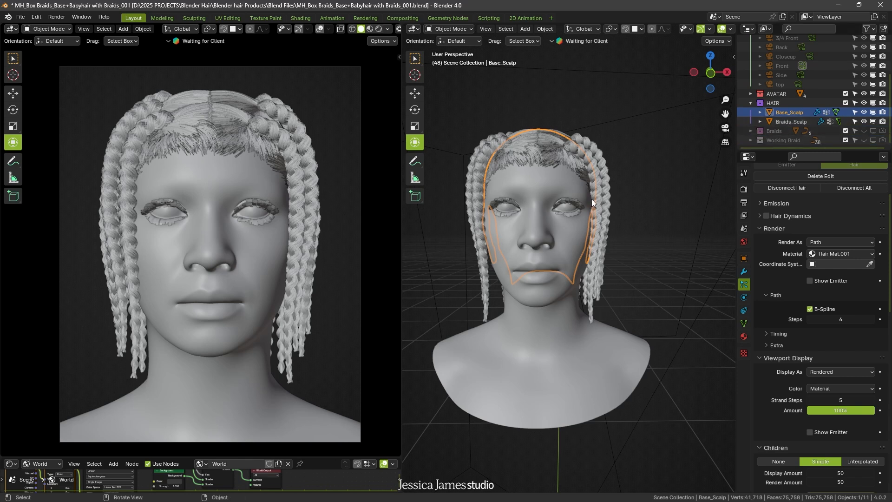
{"action": "left_click", "coordinate": [863, 113]}
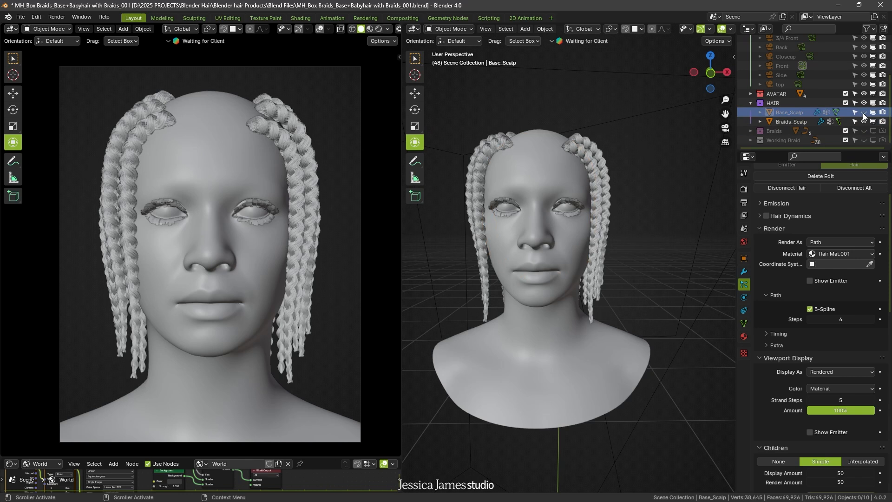
{"action": "left_click", "coordinate": [863, 112]}
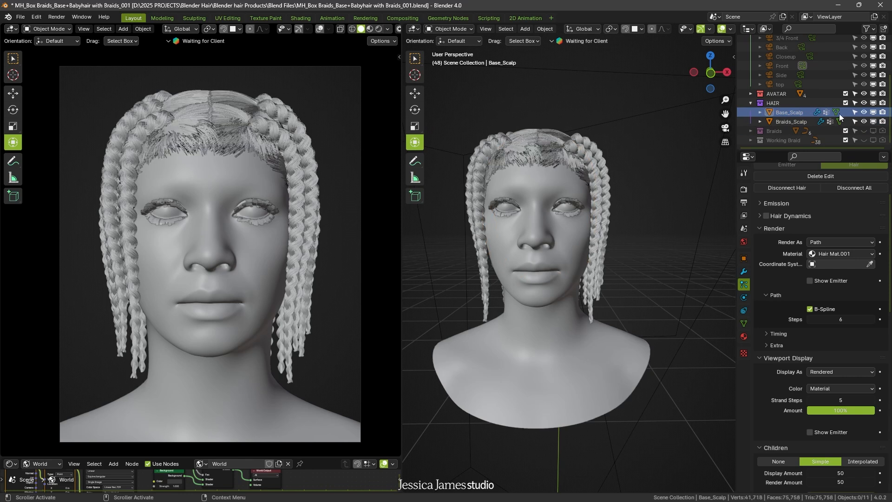
{"action": "left_click", "coordinate": [782, 121]}
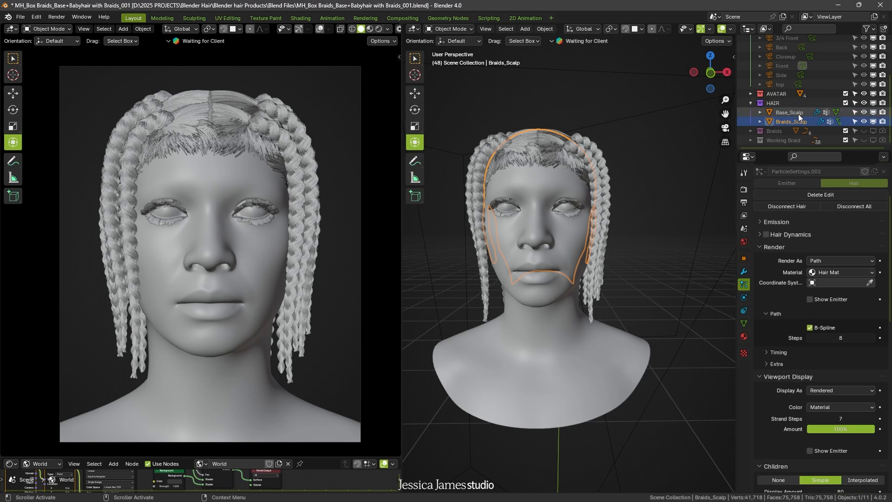
- Examine the render path steps, viewport strand steps and children settings of Base_Scalp's Braids Base particle system
{"action": "left_click", "coordinate": [789, 112]}
{"action": "scroll", "coordinate": [820, 302], "scroll_direction": "up", "scroll_amount": 3}
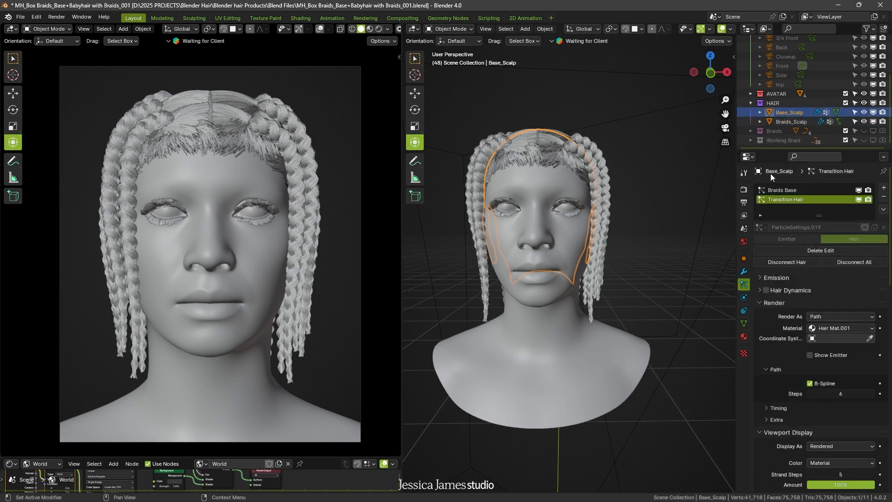
{"action": "left_click", "coordinate": [790, 189]}
{"action": "scroll", "coordinate": [814, 365], "scroll_direction": "down", "scroll_amount": 5}
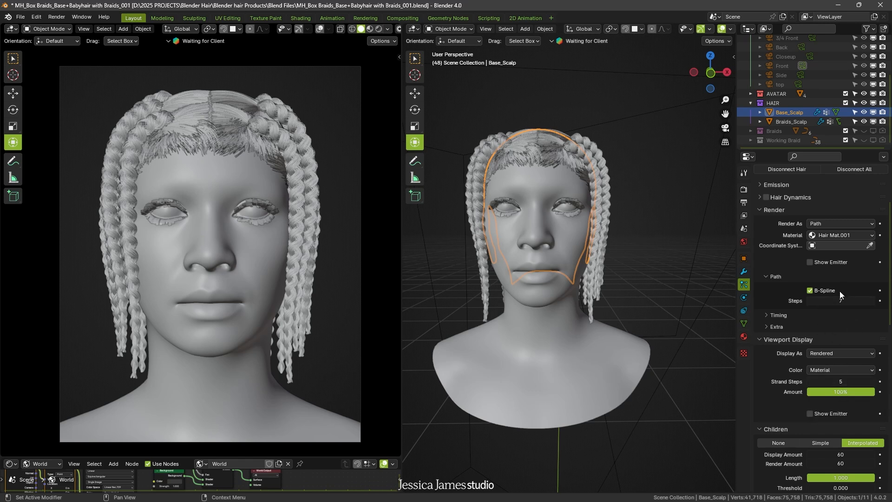
{"action": "scroll", "coordinate": [795, 205], "scroll_direction": "up", "scroll_amount": 5}
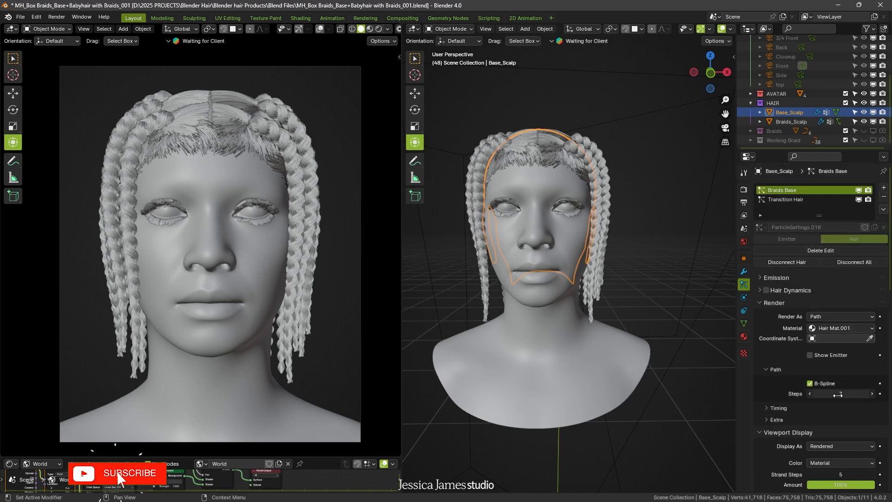
{"action": "scroll", "coordinate": [837, 395], "scroll_direction": "down", "scroll_amount": 2}
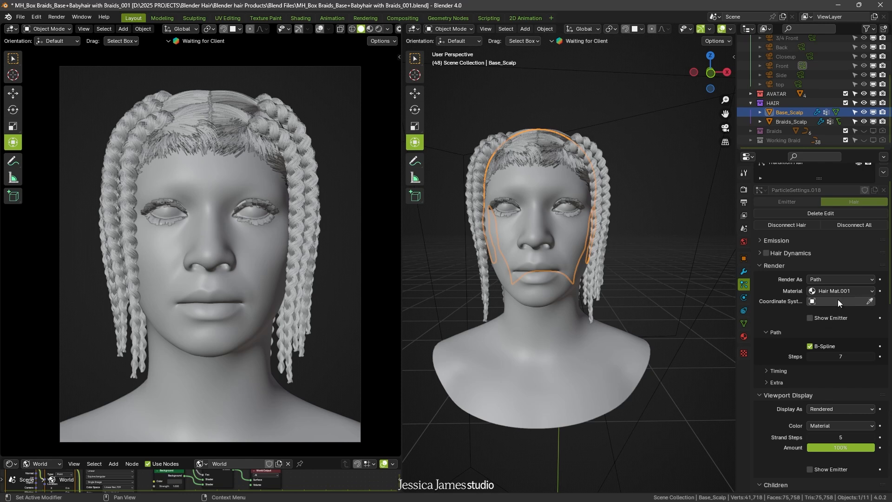
{"action": "scroll", "coordinate": [837, 299], "scroll_direction": "up", "scroll_amount": 2}
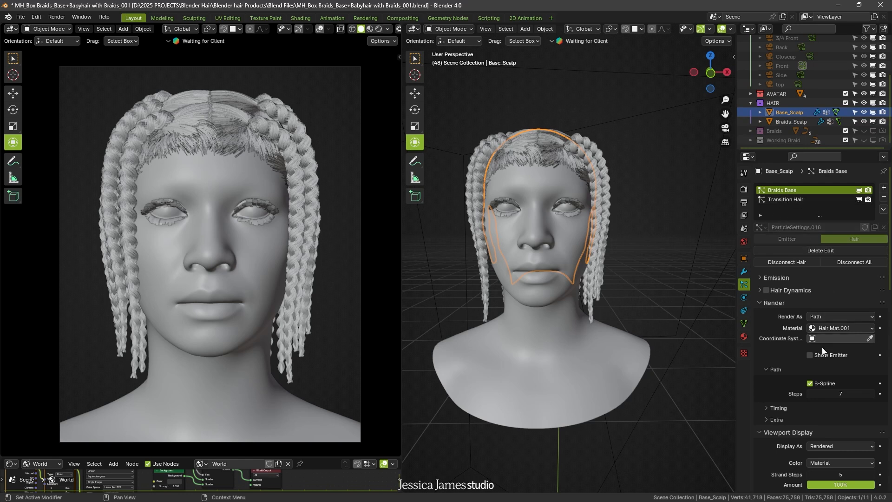
{"action": "scroll", "coordinate": [826, 390], "scroll_direction": "down", "scroll_amount": 1}
{"action": "scroll", "coordinate": [777, 423], "scroll_direction": "down", "scroll_amount": 3}
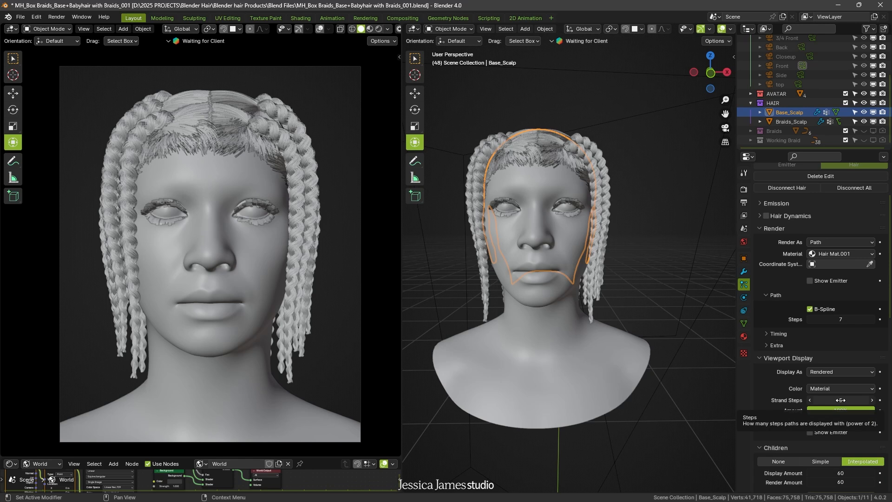
- Select Base_Scalp and Braids_Scalp together and start an Alembic export into the Alembic File folder
{"action": "left_click", "coordinate": [789, 122], "text": "shift"}
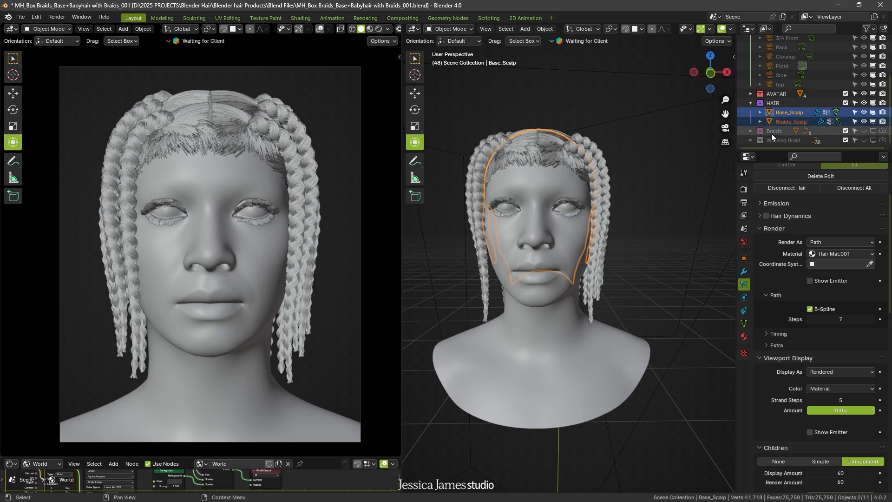
{"action": "left_click", "coordinate": [24, 20]}
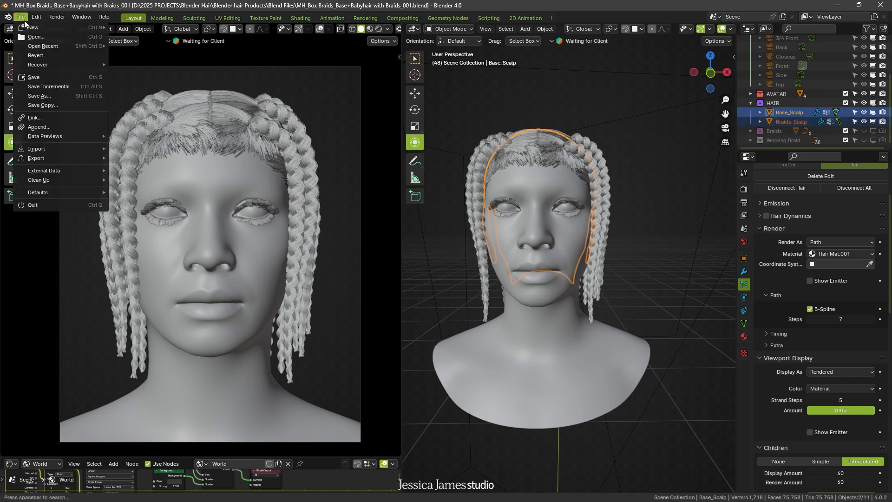
{"action": "mouse_move", "coordinate": [73, 161]}
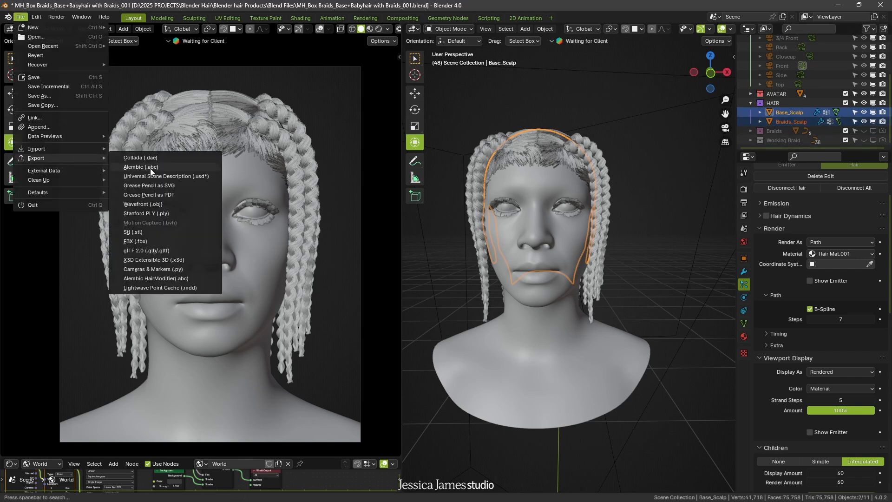
{"action": "left_click", "coordinate": [149, 168]}
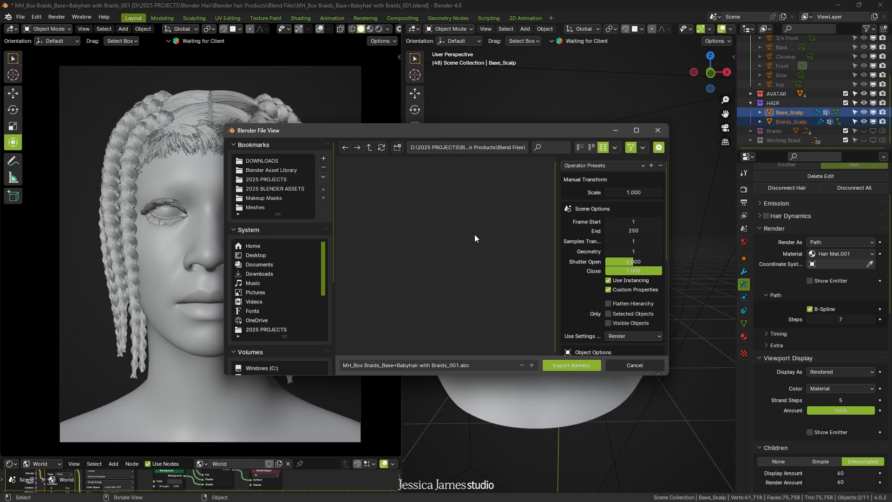
{"action": "left_click", "coordinate": [371, 149]}
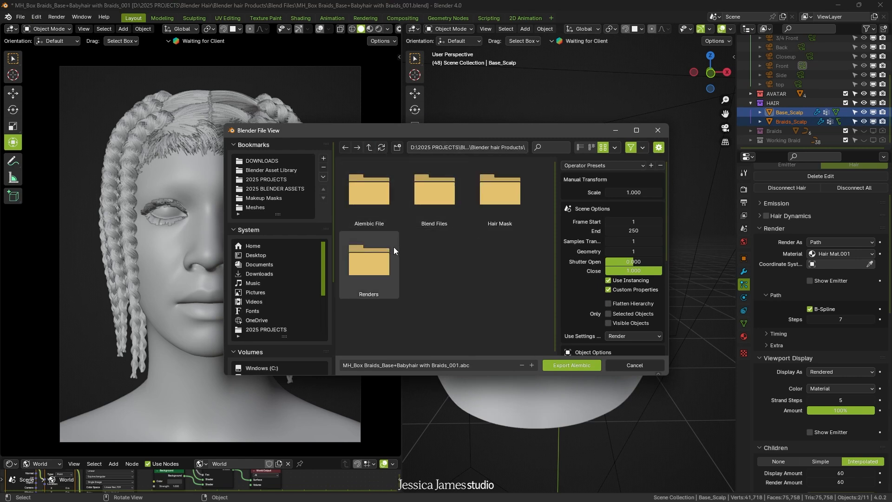
{"action": "double_click", "coordinate": [383, 216]}
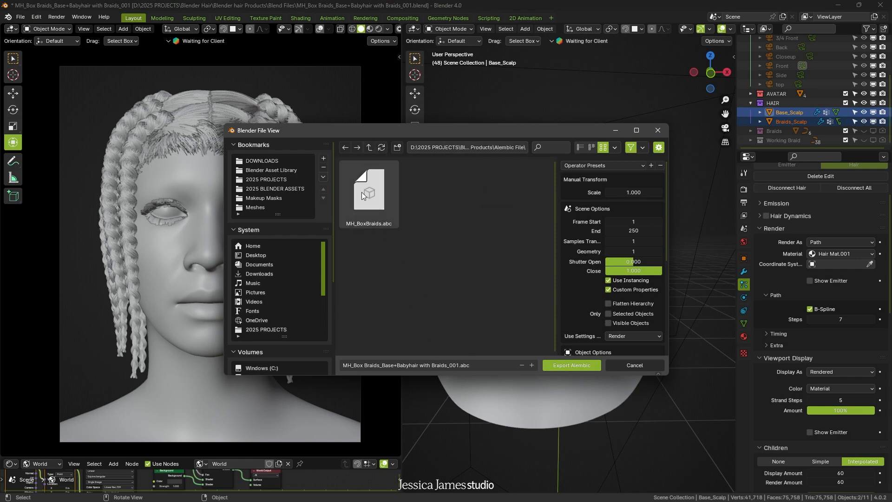
- Name the export MH_BoxBraids2.abc and set scale 100, frames 0 to 0, selected and visible objects only, and Viewport evaluation
{"action": "left_click", "coordinate": [431, 368]}
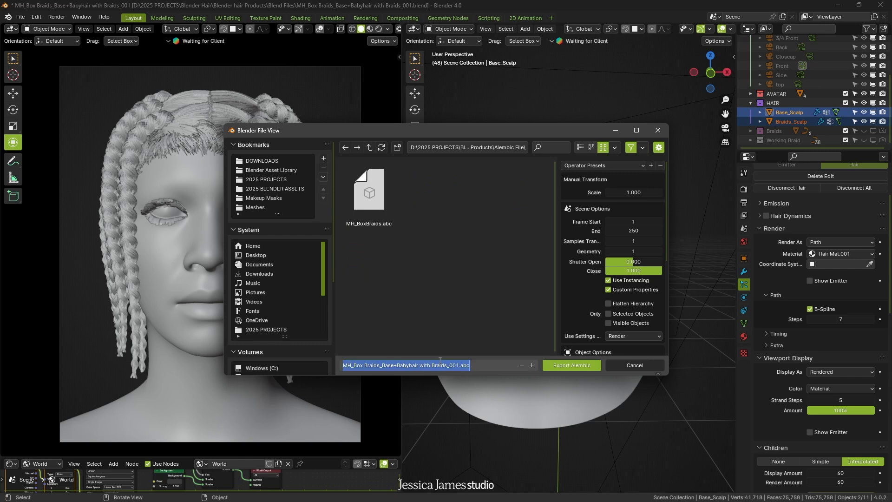
{"action": "type", "text": "Mh"}
{"action": "key", "text": "BackSpace"}
{"action": "type", "text": "H_Box"}
{"action": "key", "text": "BackSpace"}
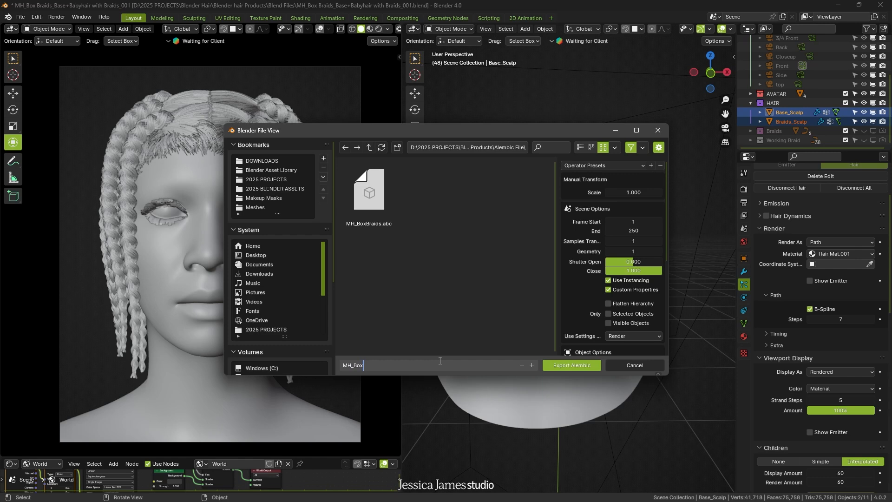
{"action": "type", "text": "Bo"}
{"action": "key", "text": "BackSpace"}
{"action": "type", "text": "raids2.abc"}
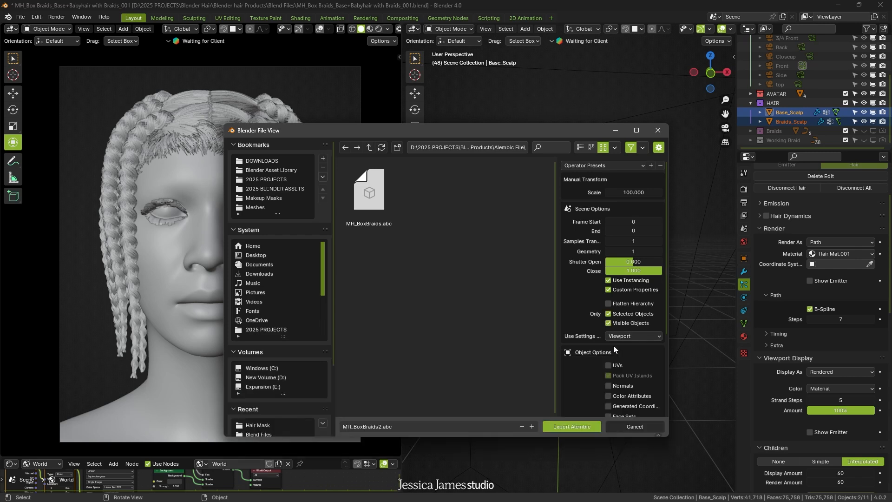
- Check the object and particle system options, keeping only Export Hair enabled for particles, and export the Alembic file
{"action": "scroll", "coordinate": [623, 320], "scroll_direction": "down", "scroll_amount": 5}
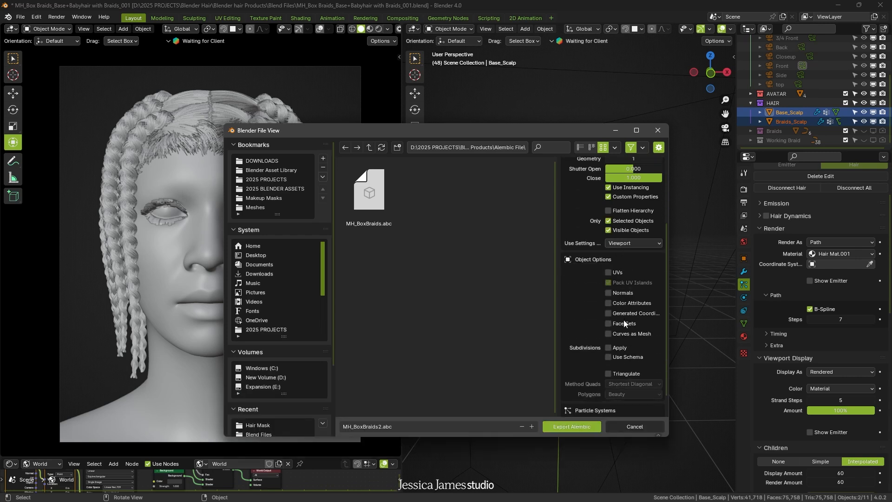
{"action": "scroll", "coordinate": [634, 311], "scroll_direction": "down", "scroll_amount": 2}
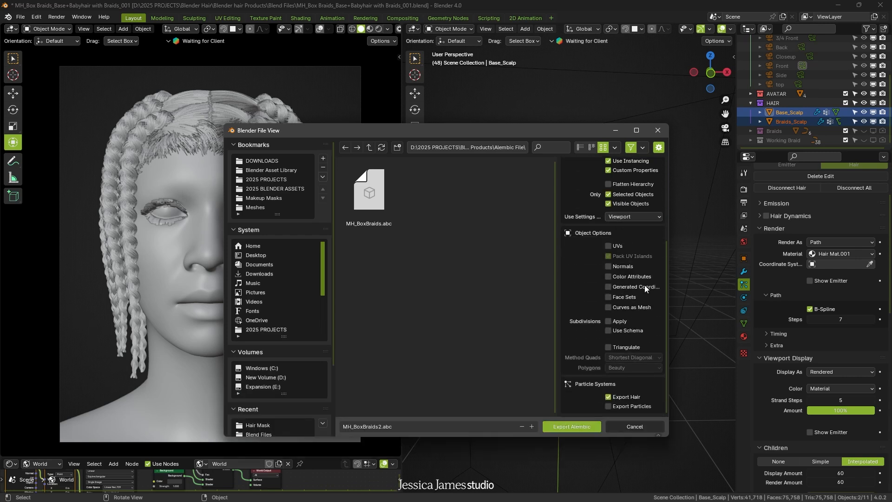
{"action": "scroll", "coordinate": [641, 274], "scroll_direction": "up", "scroll_amount": 6}
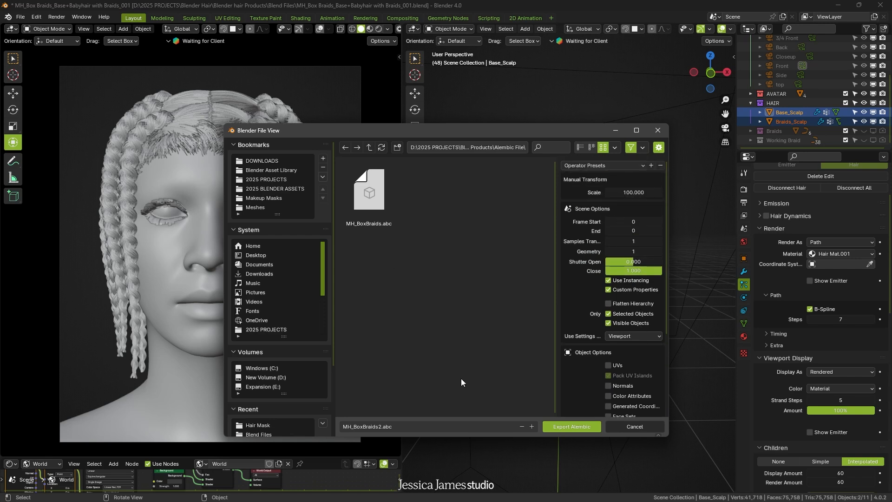
{"action": "scroll", "coordinate": [621, 265], "scroll_direction": "down", "scroll_amount": 5}
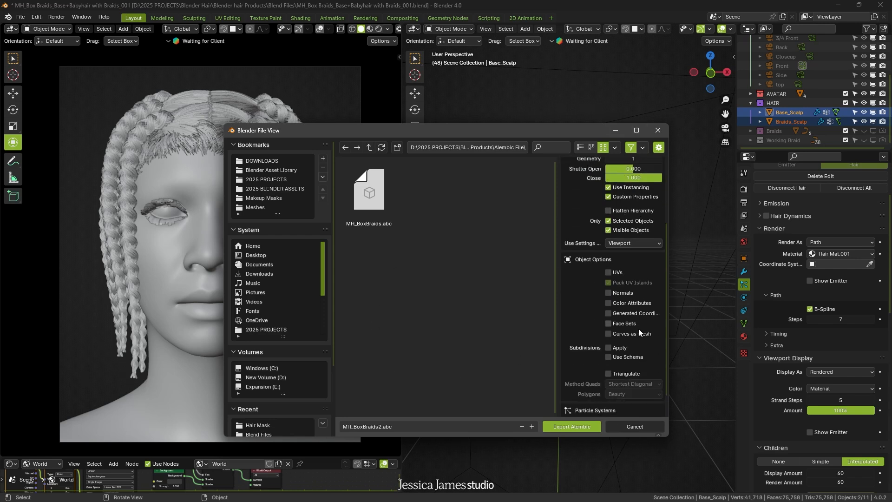
{"action": "scroll", "coordinate": [637, 325], "scroll_direction": "down", "scroll_amount": 2}
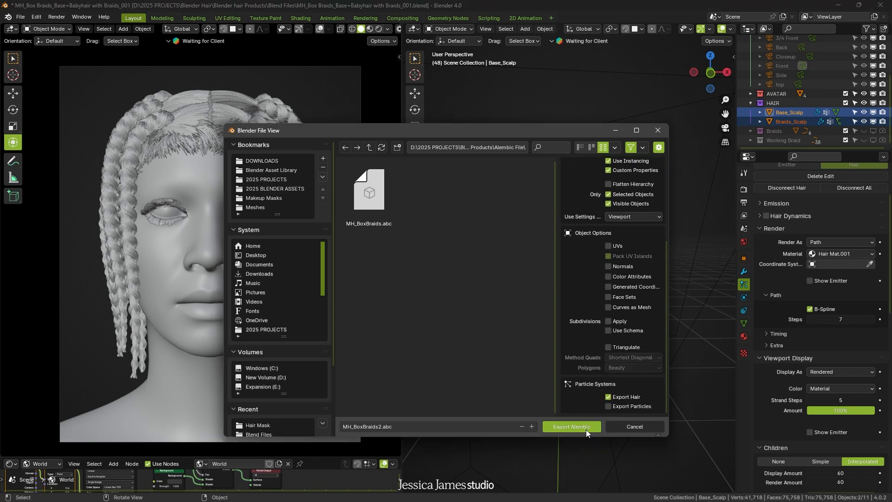
{"action": "left_click", "coordinate": [571, 426]}
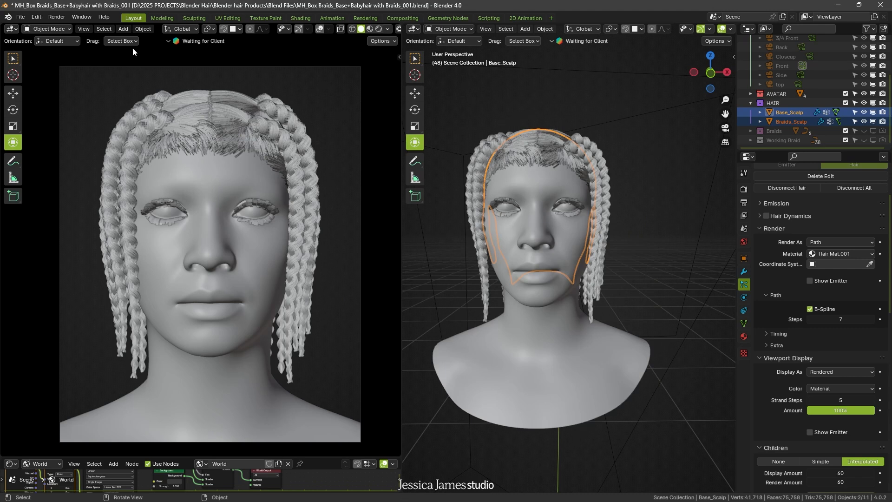
- Switch to the Tutorial project in Unreal Editor and maximize its window
{"action": "mouse_move", "coordinate": [474, 501]}
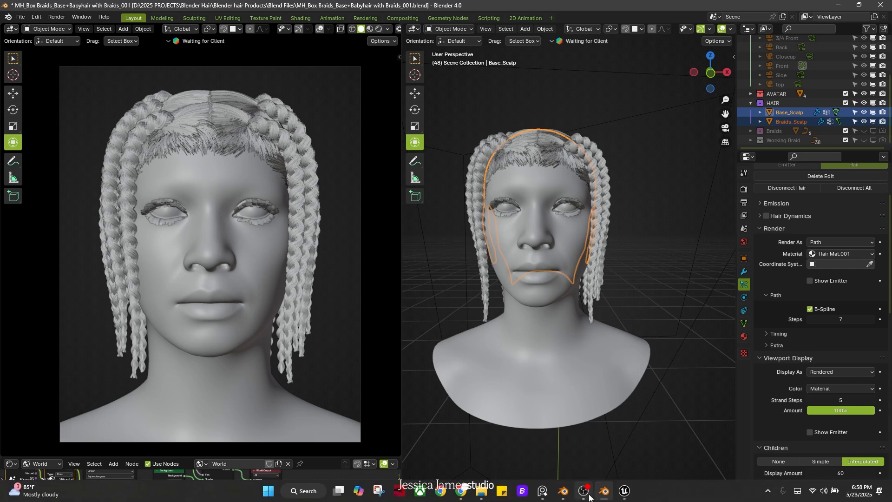
{"action": "left_click", "coordinate": [624, 491]}
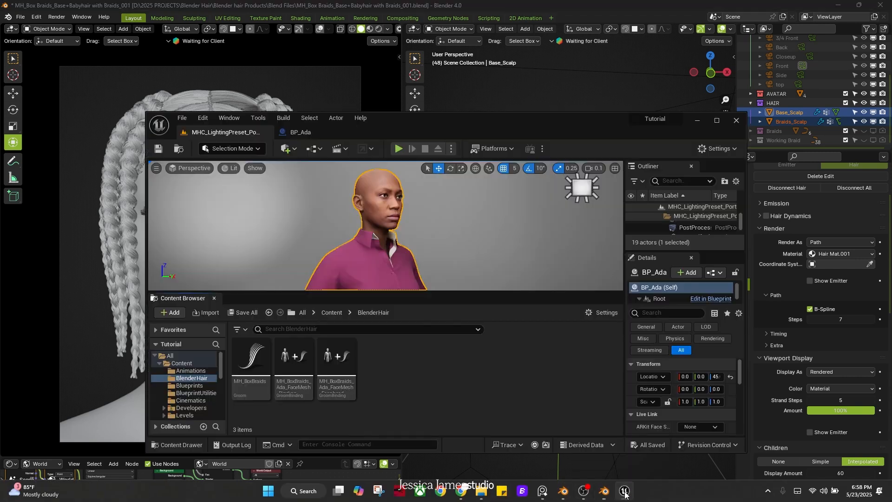
{"action": "left_click", "coordinate": [715, 121]}
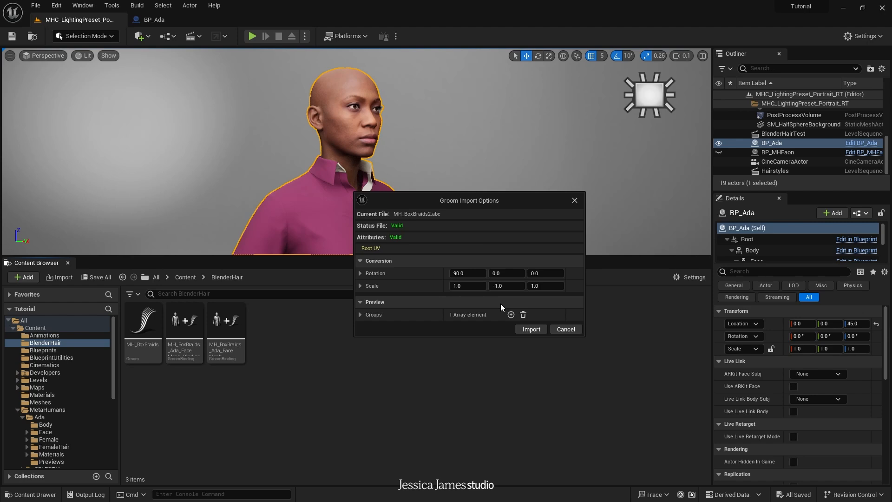
- Import MH_BoxBraids2.abc as a groom and assign it as the Hair component's groom asset in BP_Ada
{"action": "left_click", "coordinate": [531, 329]}
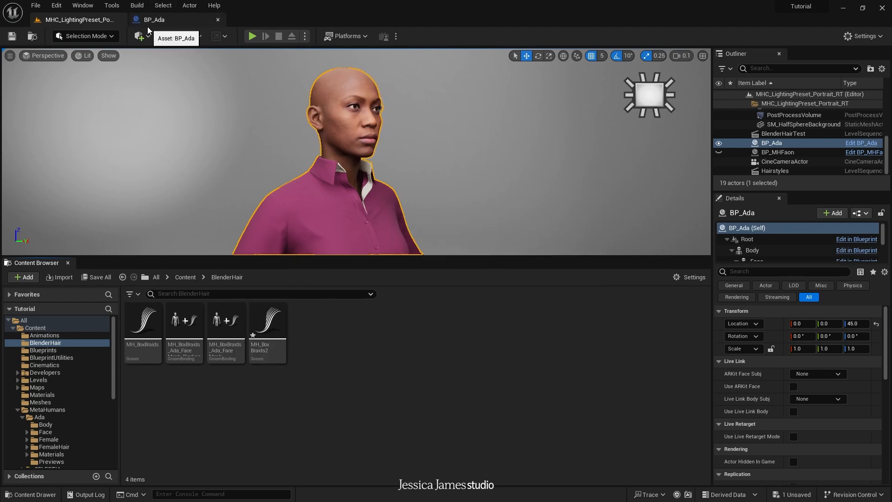
{"action": "left_click", "coordinate": [169, 19]}
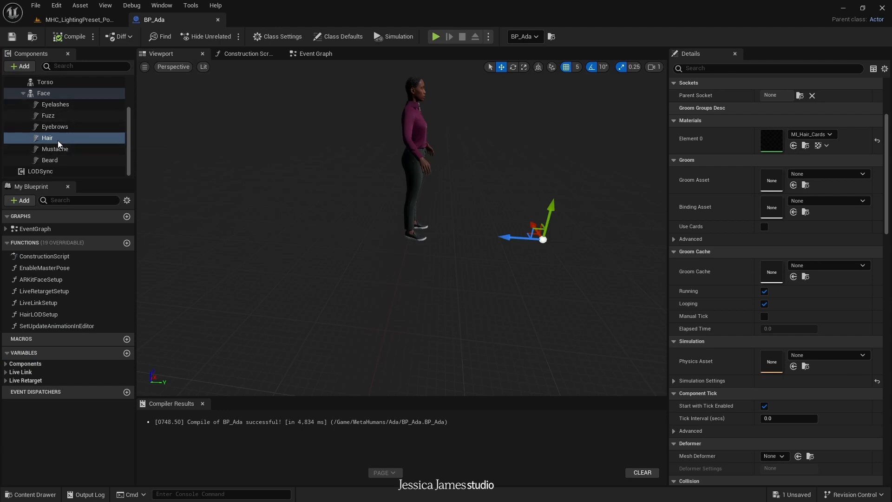
{"action": "left_click", "coordinate": [809, 175]}
{"action": "type", "text": "mh_box"}
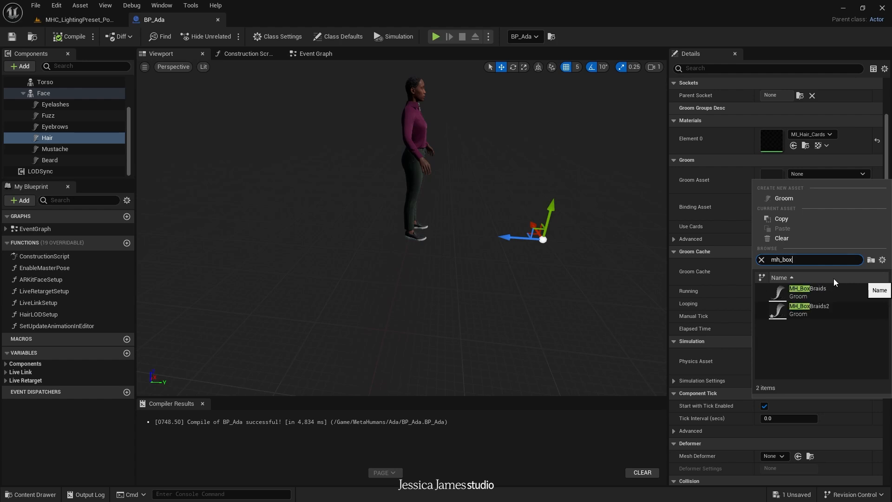
{"action": "left_click", "coordinate": [816, 311]}
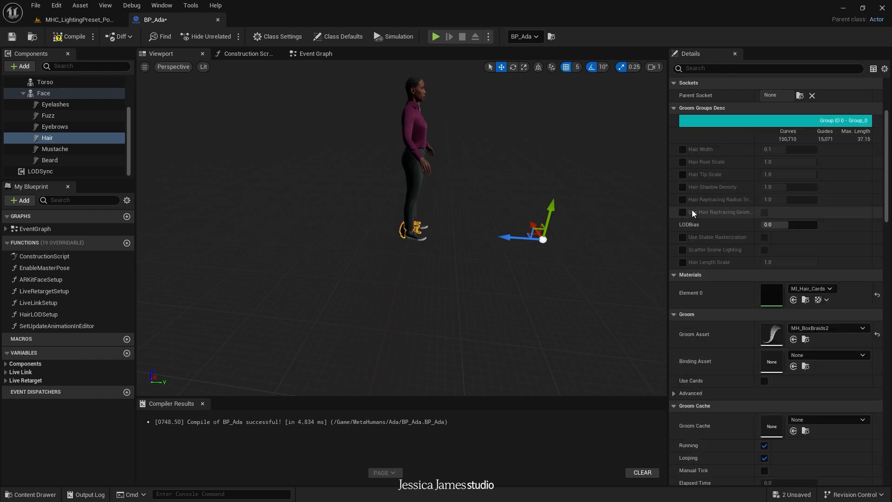
{"action": "key", "text": "f"}
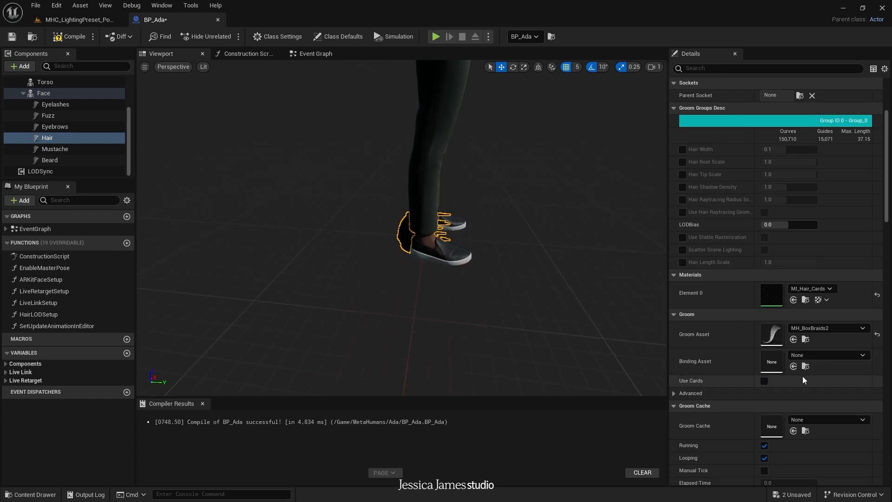
- Return to the level and save the modified BP_Ada and MH_BoxBraids2 assets
{"action": "left_click", "coordinate": [71, 22]}
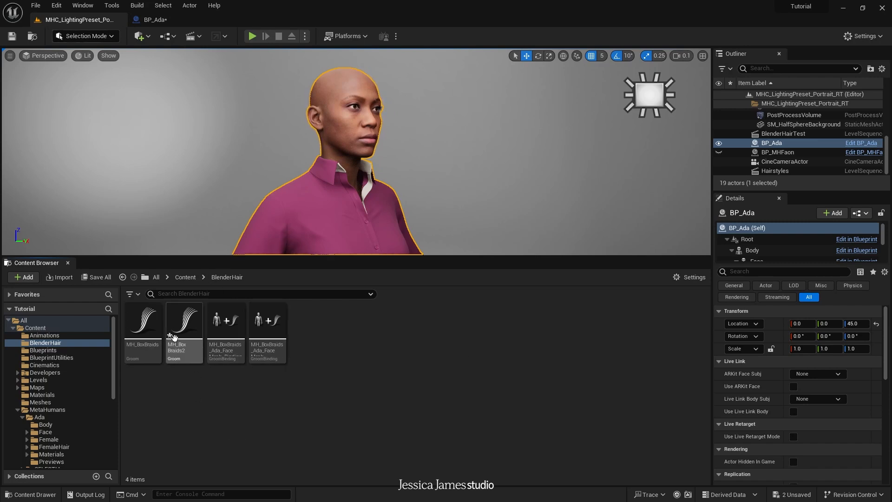
{"action": "left_click", "coordinate": [792, 494]}
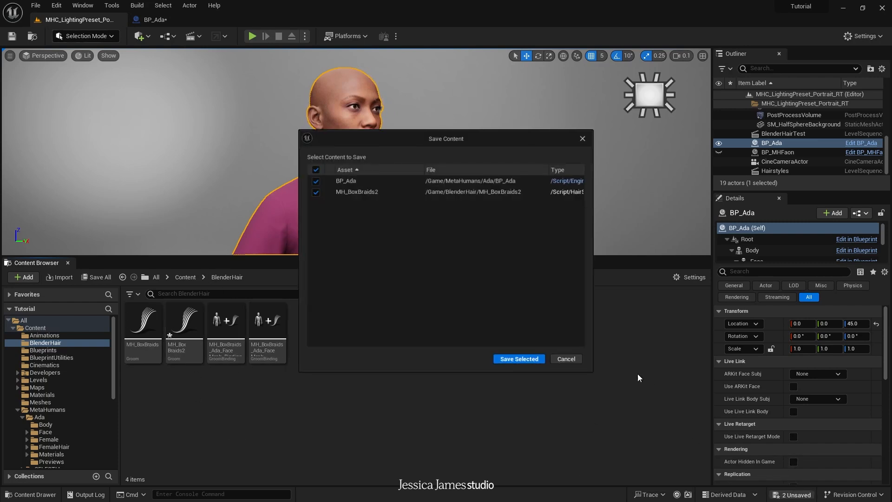
{"action": "left_click", "coordinate": [518, 361]}
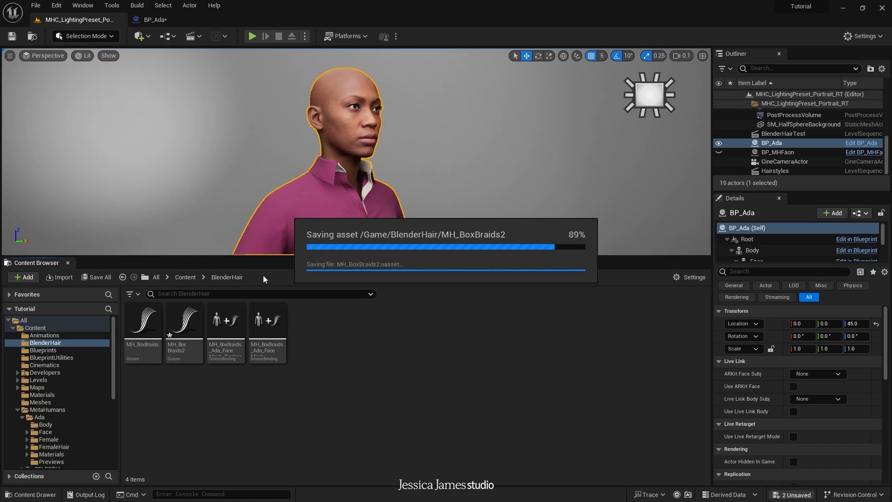
- Create a groom binding for MH_BoxBraids2 with Ada_FaceMesh as the target skeletal mesh, and save the binding asset
{"action": "right_click", "coordinate": [191, 330]}
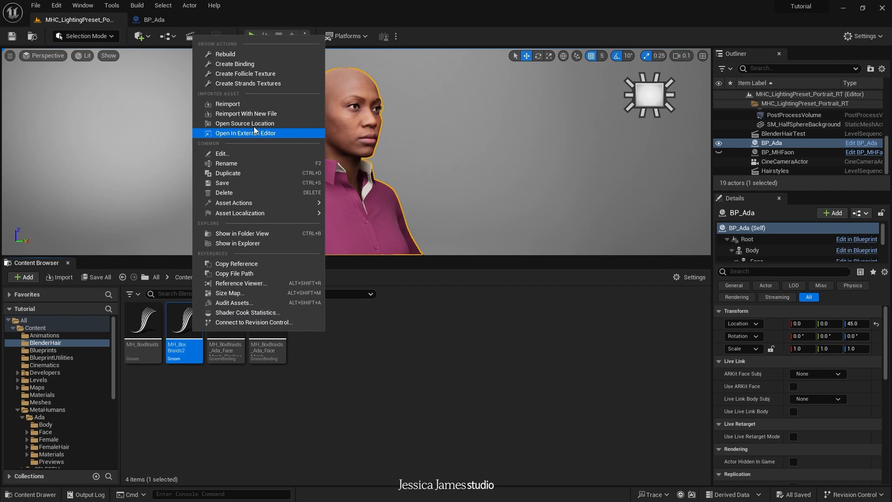
{"action": "left_click", "coordinate": [247, 67]}
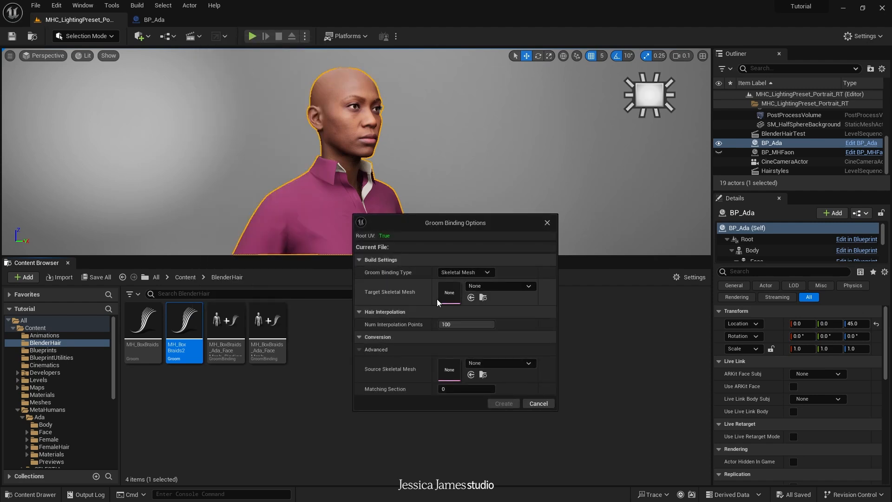
{"action": "left_click", "coordinate": [483, 287]}
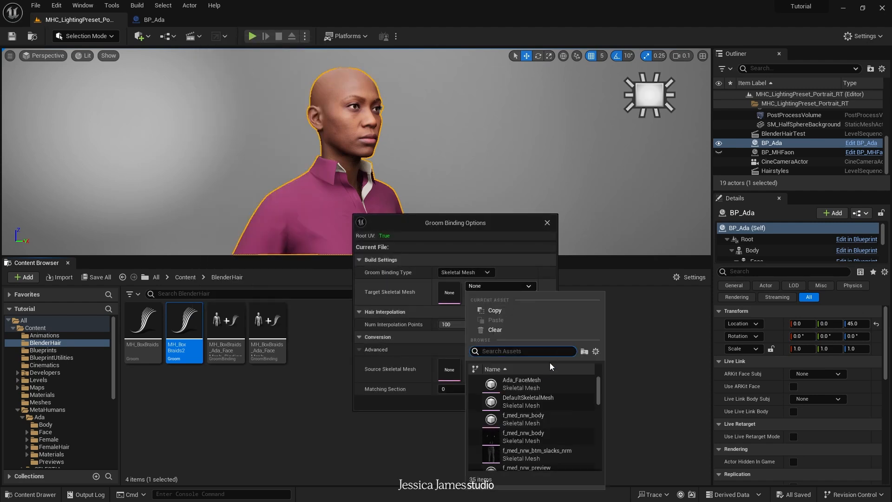
{"action": "left_click", "coordinate": [533, 386]}
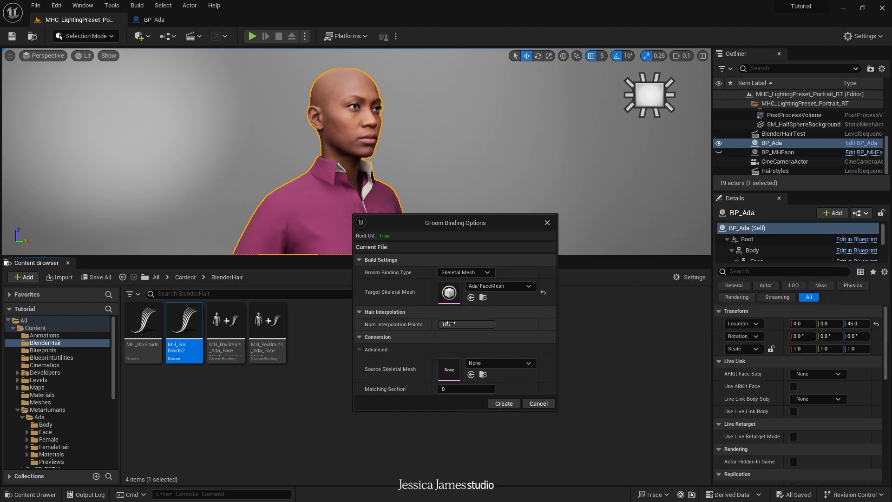
{"action": "left_click", "coordinate": [503, 404]}
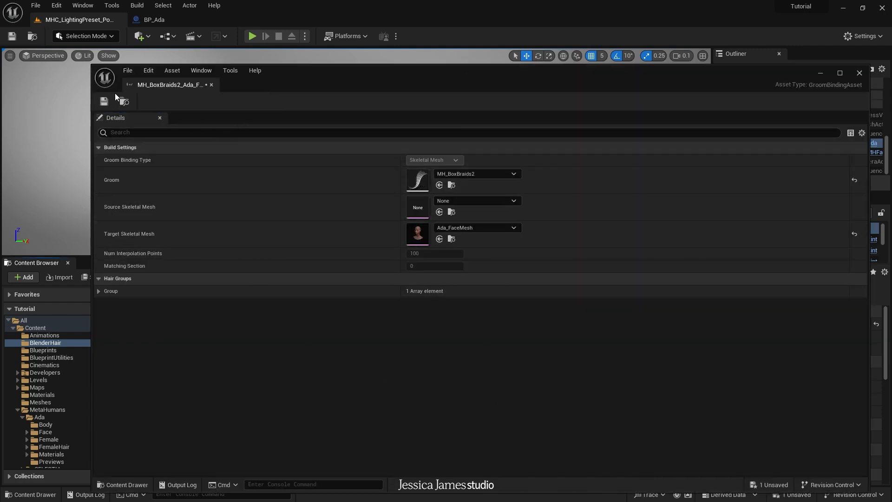
{"action": "left_click", "coordinate": [103, 101]}
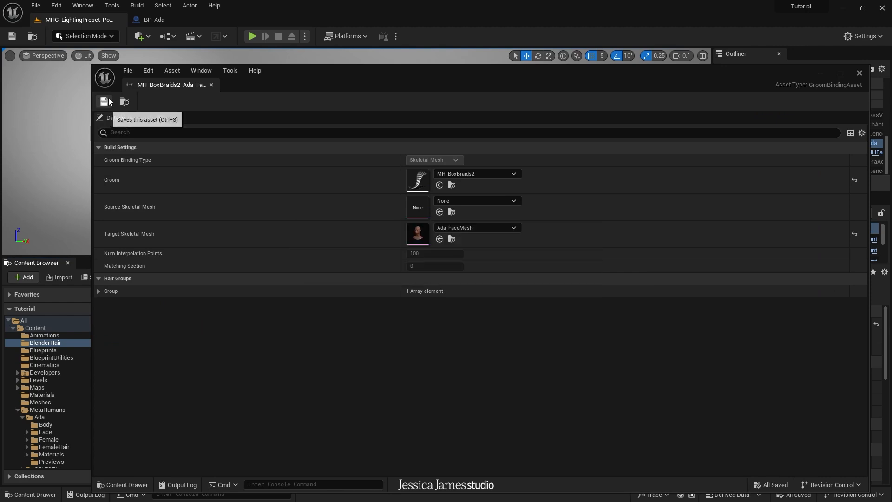
{"action": "left_click", "coordinate": [860, 73]}
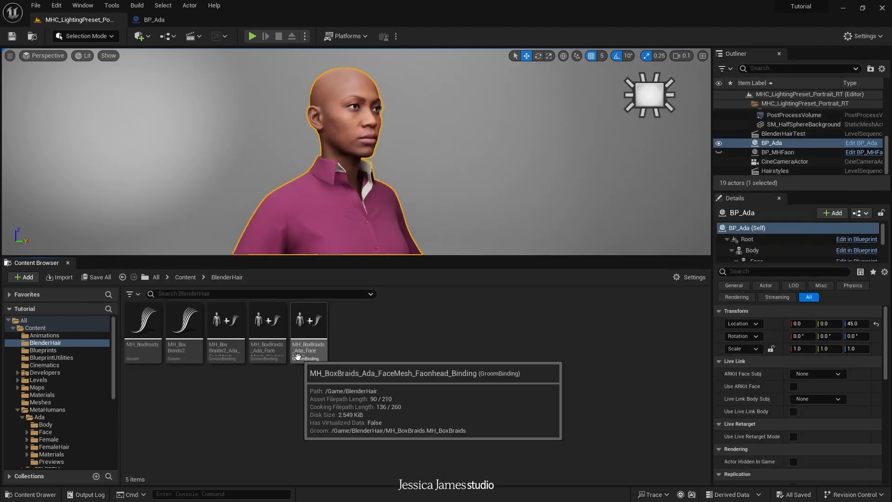
- Set MH_BoxBraids2_Ada_FaceMesh_Binding as the Hair component's binding asset in BP_Ada, and compile and save the blueprint
{"action": "left_click", "coordinate": [227, 351]}
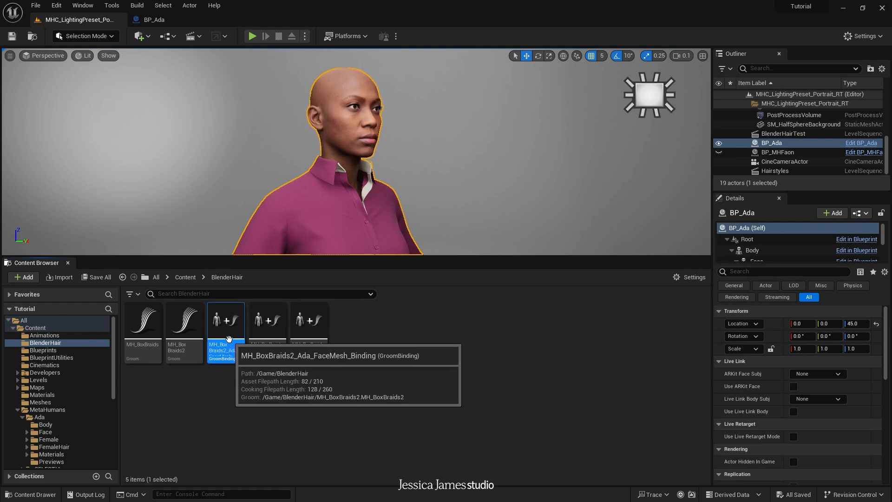
{"action": "left_click", "coordinate": [163, 20]}
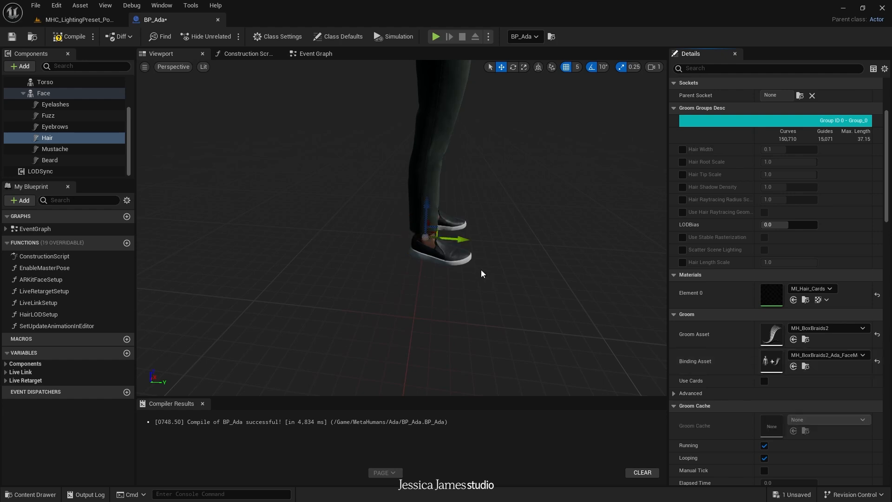
{"action": "scroll", "coordinate": [480, 269], "scroll_direction": "down", "scroll_amount": 5}
{"action": "scroll", "coordinate": [468, 235], "scroll_direction": "up", "scroll_amount": 2}
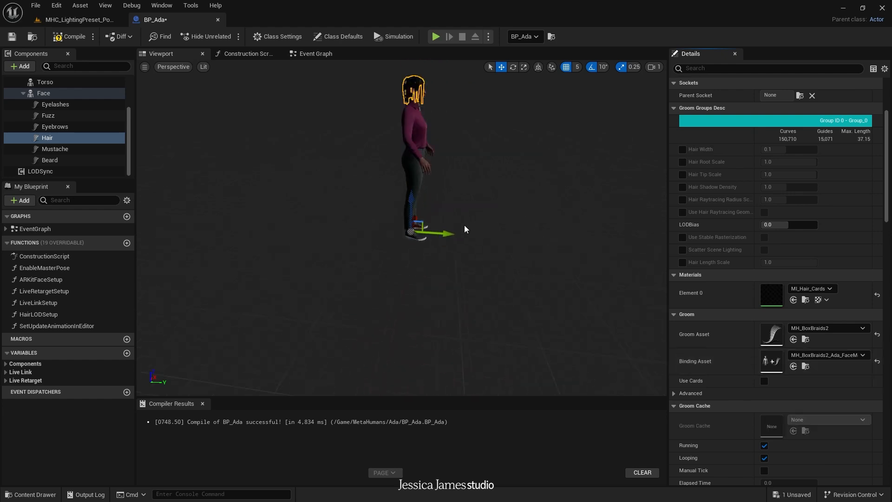
{"action": "middle_click_drag", "start_coordinate": [457, 178], "coordinate": [470, 120]}
{"action": "scroll", "coordinate": [448, 147], "scroll_direction": "down", "scroll_amount": 3}
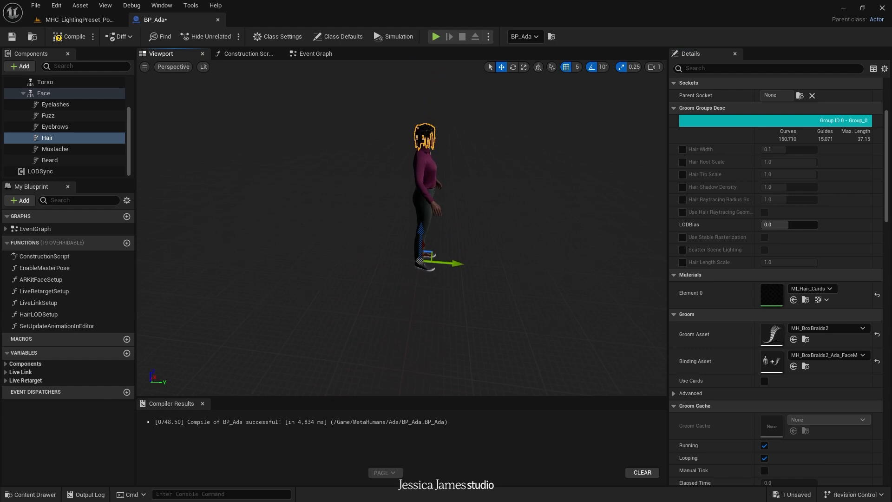
{"action": "scroll", "coordinate": [449, 140], "scroll_direction": "up", "scroll_amount": 6}
{"action": "scroll", "coordinate": [466, 151], "scroll_direction": "down", "scroll_amount": 4}
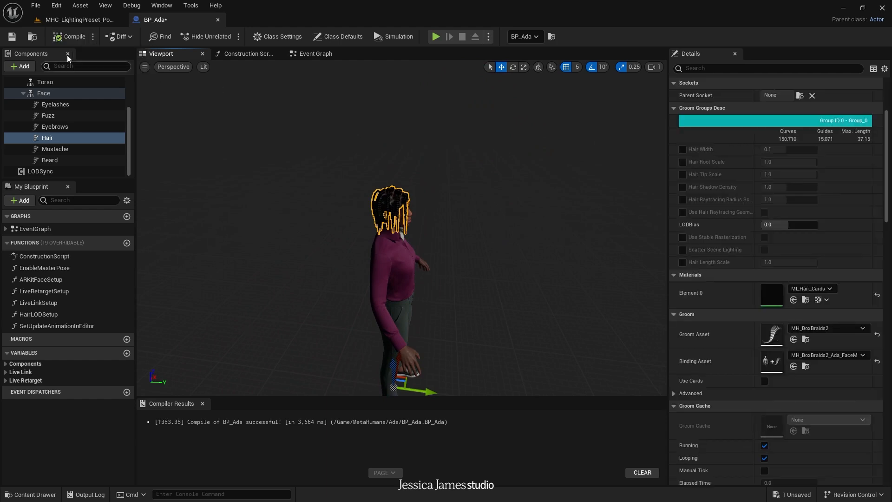
{"action": "left_click", "coordinate": [12, 39]}
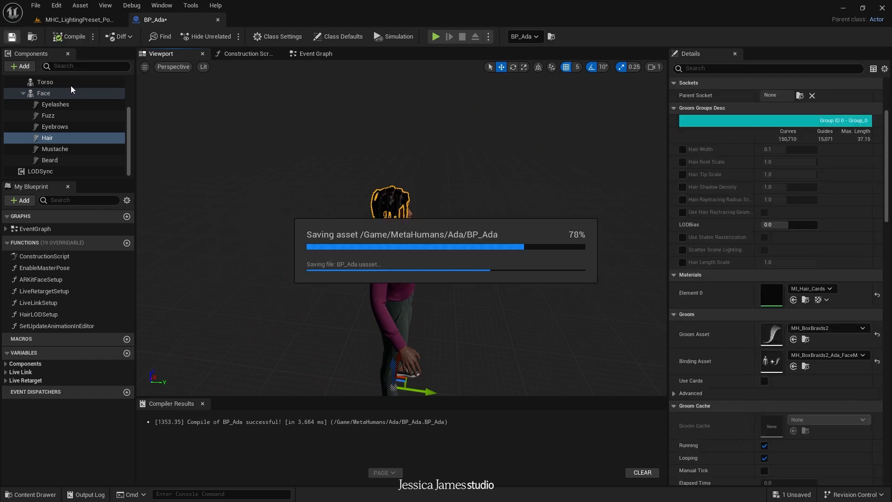
- Examine the box braids on the MetaHuman in an enlarged level viewport
{"action": "left_click", "coordinate": [65, 20]}
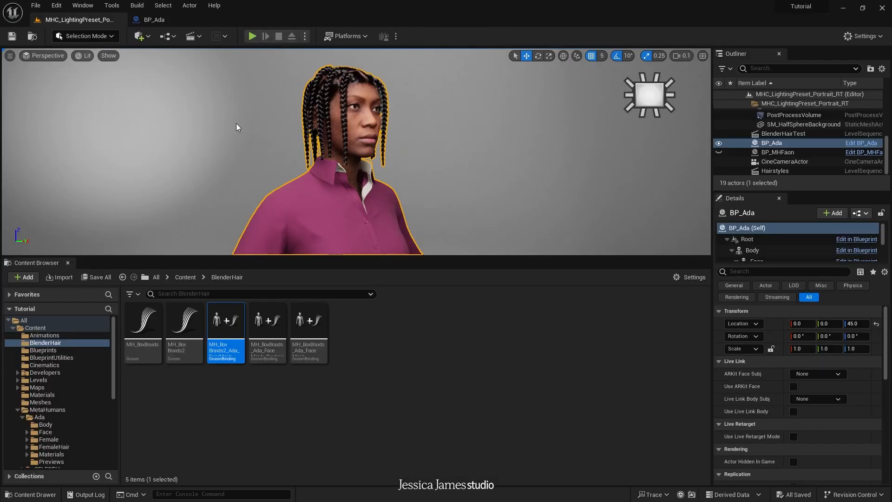
{"action": "left_click_drag", "start_coordinate": [400, 257], "coordinate": [394, 453]}
{"action": "scroll", "coordinate": [373, 182], "scroll_direction": "up", "scroll_amount": 5}
{"action": "scroll", "coordinate": [373, 181], "scroll_direction": "down", "scroll_amount": 2}
{"action": "scroll", "coordinate": [375, 184], "scroll_direction": "up", "scroll_amount": 2}
{"action": "scroll", "coordinate": [378, 185], "scroll_direction": "down", "scroll_amount": 2}
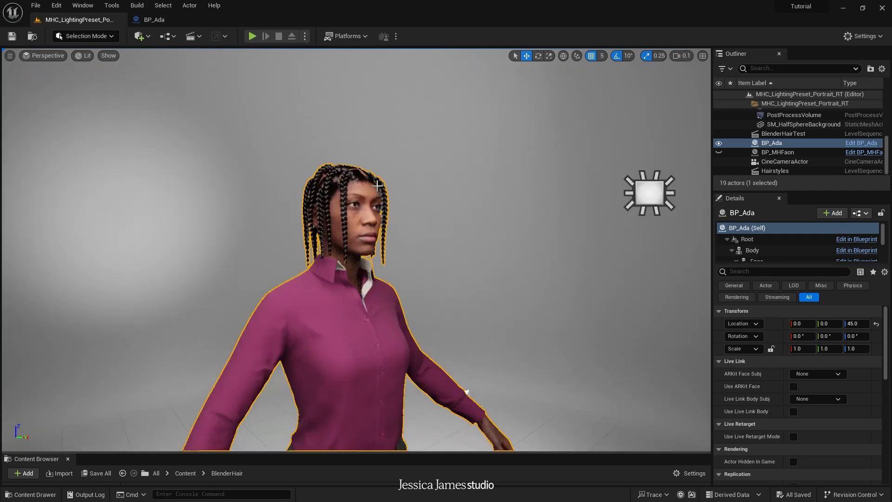
{"action": "scroll", "coordinate": [391, 186], "scroll_direction": "down", "scroll_amount": 2}
{"action": "scroll", "coordinate": [390, 185], "scroll_direction": "up", "scroll_amount": 4}
{"action": "scroll", "coordinate": [390, 185], "scroll_direction": "down", "scroll_amount": 2}
{"action": "scroll", "coordinate": [380, 189], "scroll_direction": "up", "scroll_amount": 2}
{"action": "scroll", "coordinate": [380, 189], "scroll_direction": "down", "scroll_amount": 2}
{"action": "scroll", "coordinate": [380, 190], "scroll_direction": "up", "scroll_amount": 2}
{"action": "scroll", "coordinate": [380, 190], "scroll_direction": "down", "scroll_amount": 2}
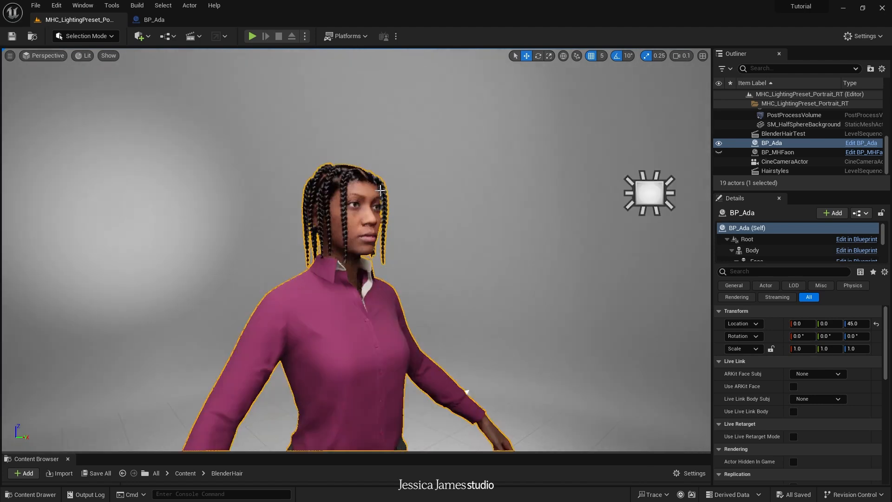
{"action": "middle_click_drag", "start_coordinate": [416, 232], "coordinate": [450, 225]}
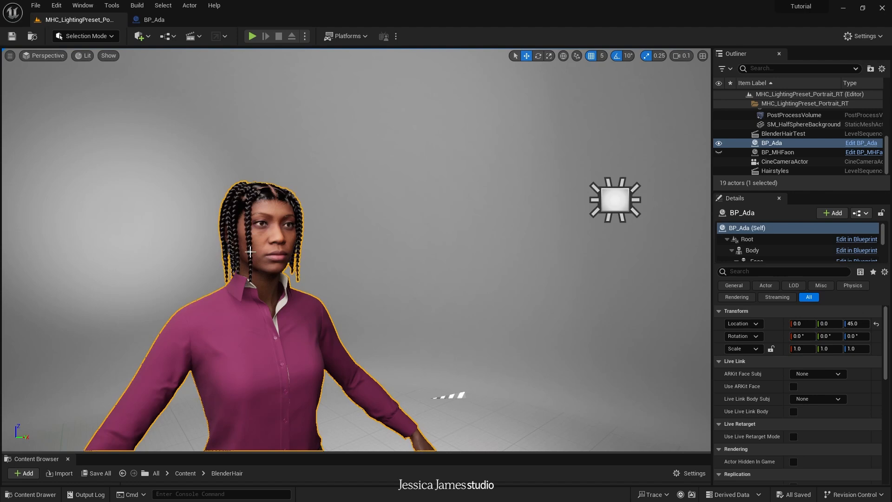
- Pick MI_Hair1 from Ada's Materials folder and assign it as the Element 0 material of BP_Ada's Hair component
{"action": "left_click", "coordinate": [157, 20]}
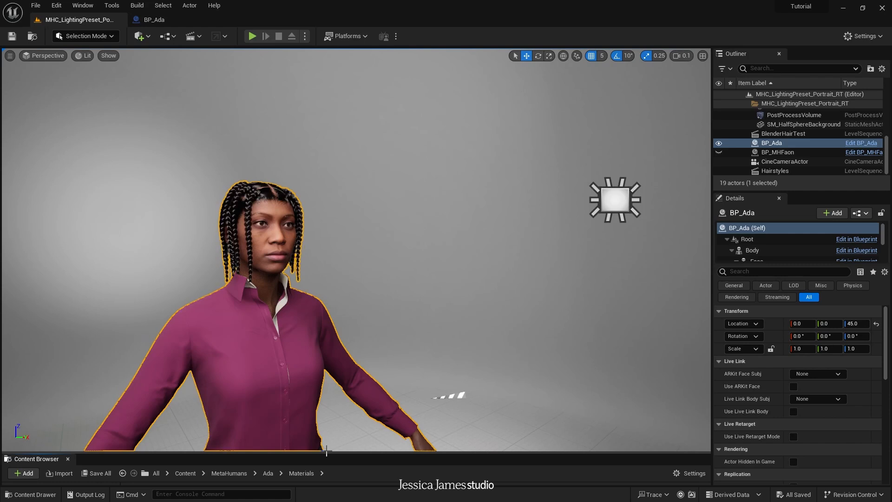
{"action": "left_click_drag", "start_coordinate": [327, 450], "coordinate": [352, 196]}
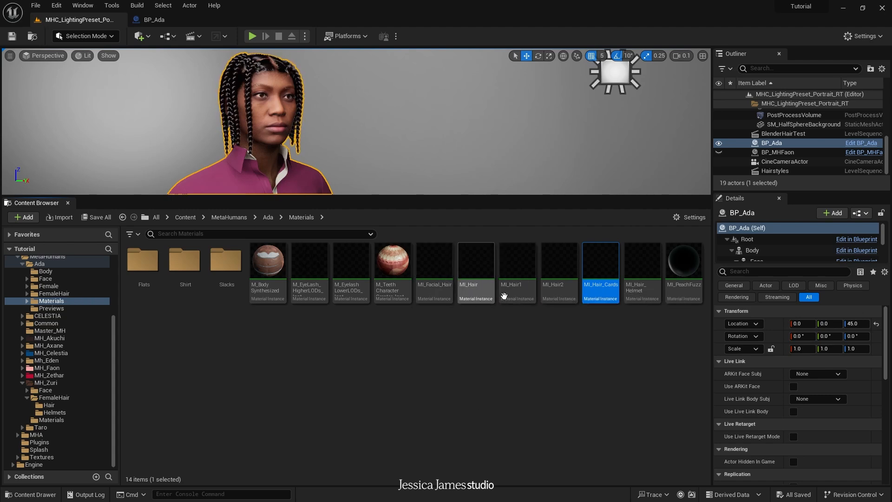
{"action": "mouse_move", "coordinate": [477, 295]}
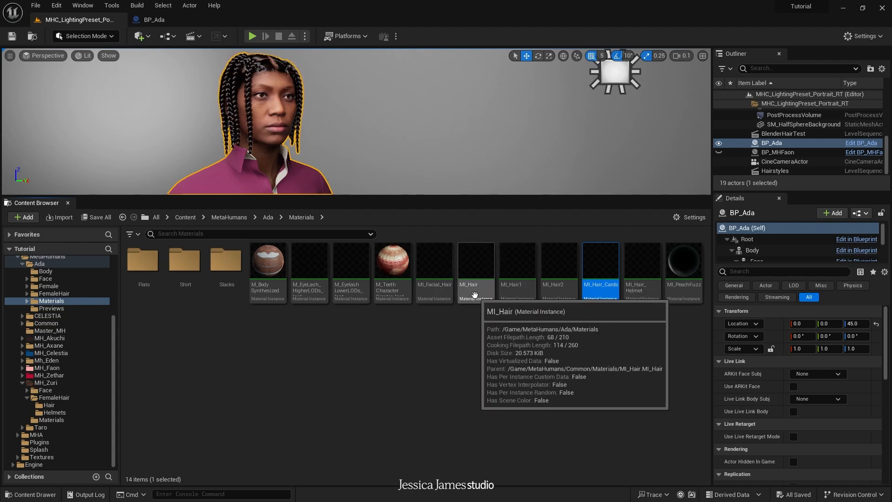
{"action": "left_click", "coordinate": [475, 293]}
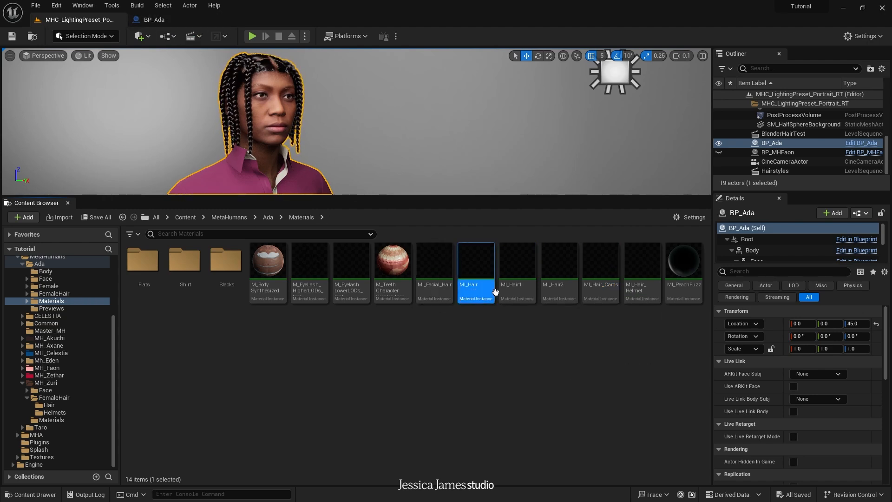
{"action": "left_click", "coordinate": [516, 290]}
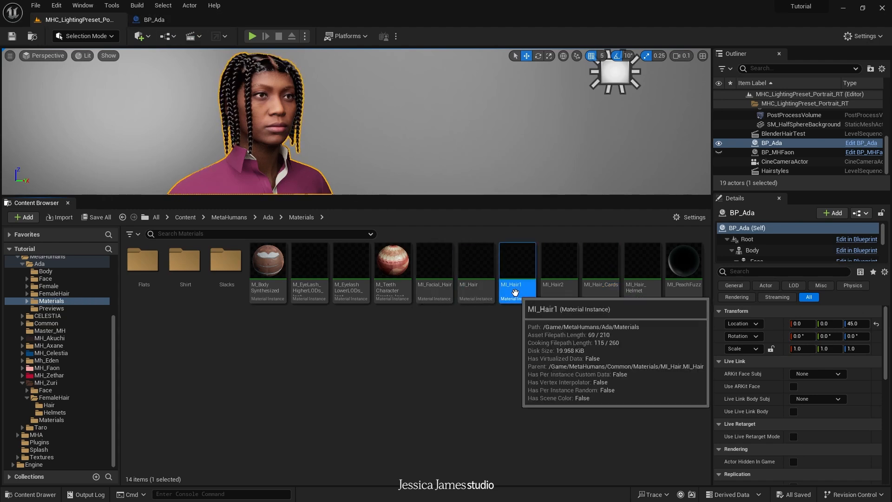
{"action": "left_click", "coordinate": [154, 19]}
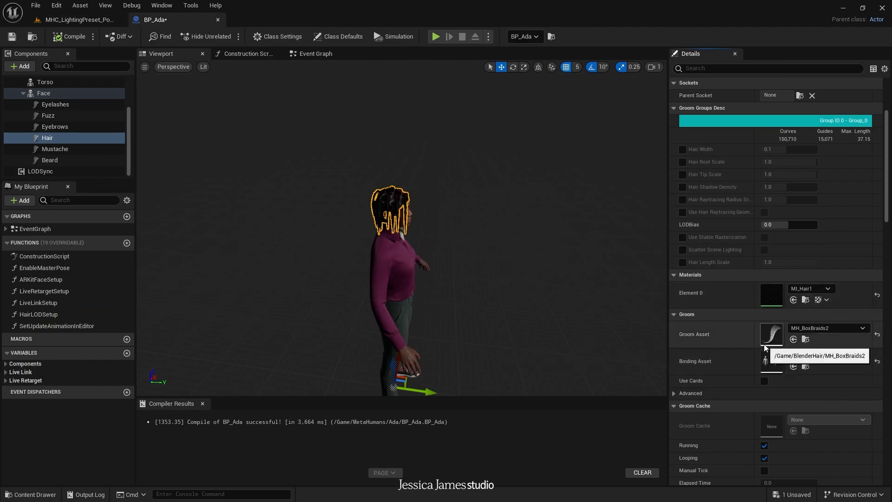
{"action": "scroll", "coordinate": [426, 208], "scroll_direction": "up", "scroll_amount": 5}
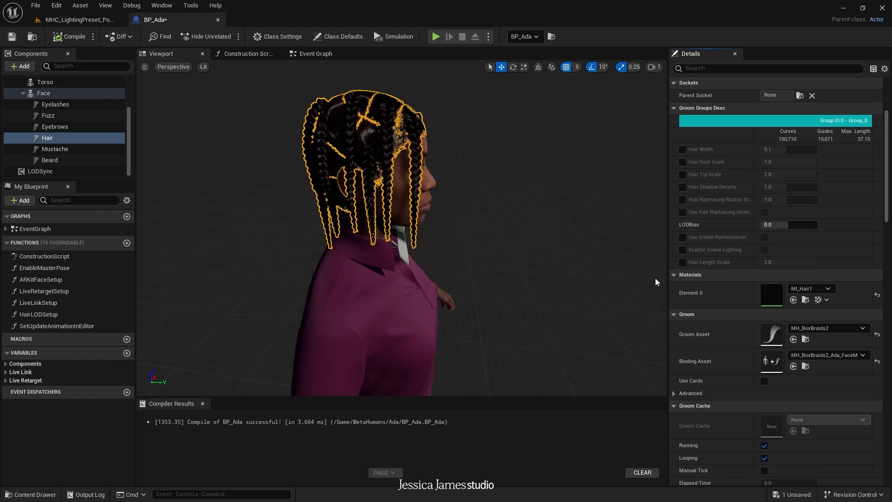
- Open the MI_Hair1 material instance from the level's Content Browser and look through its hair parameters
{"action": "left_click", "coordinate": [88, 20]}
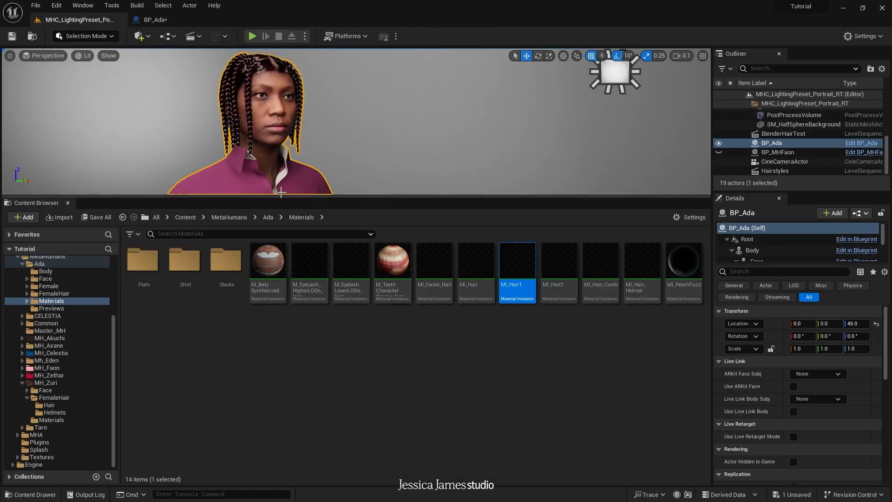
{"action": "mouse_move", "coordinate": [529, 302]}
{"action": "double_click", "coordinate": [527, 296]}
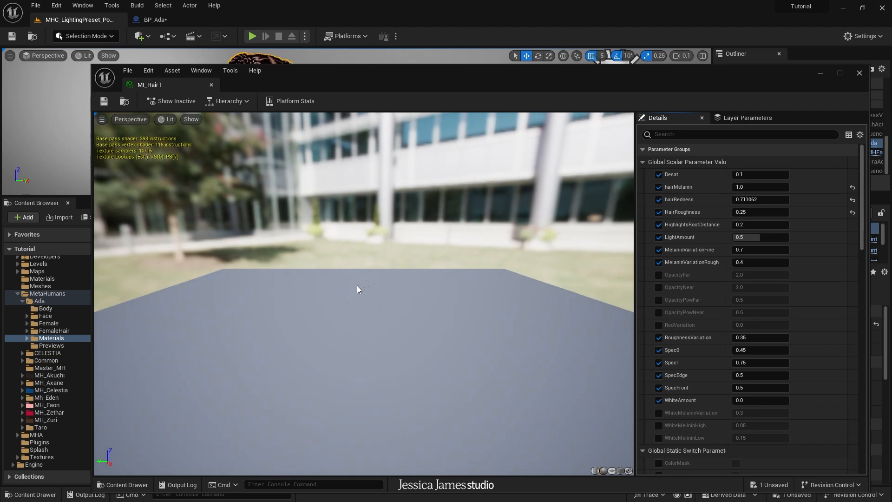
{"action": "scroll", "coordinate": [718, 283], "scroll_direction": "down", "scroll_amount": 2}
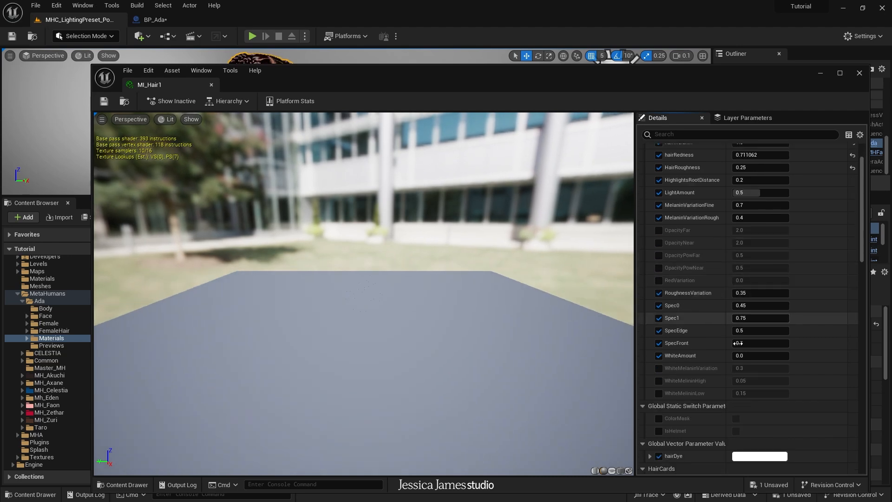
- Set Ombre to 0.392 and OmbreContrast to 0.072 in MI_Hair1, arranging its editor so the MetaHuman stays visible
{"action": "scroll", "coordinate": [730, 402], "scroll_direction": "down", "scroll_amount": 6}
{"action": "scroll", "coordinate": [731, 401], "scroll_direction": "down", "scroll_amount": 15}
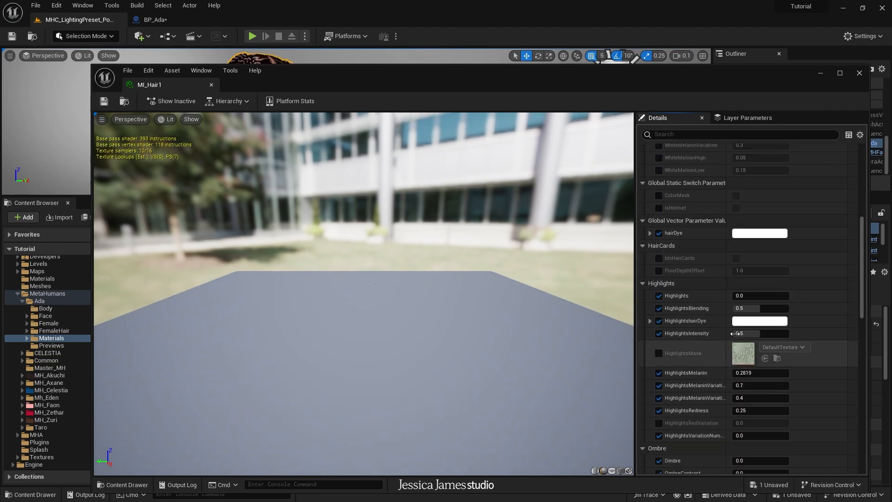
{"action": "scroll", "coordinate": [739, 397], "scroll_direction": "down", "scroll_amount": 8}
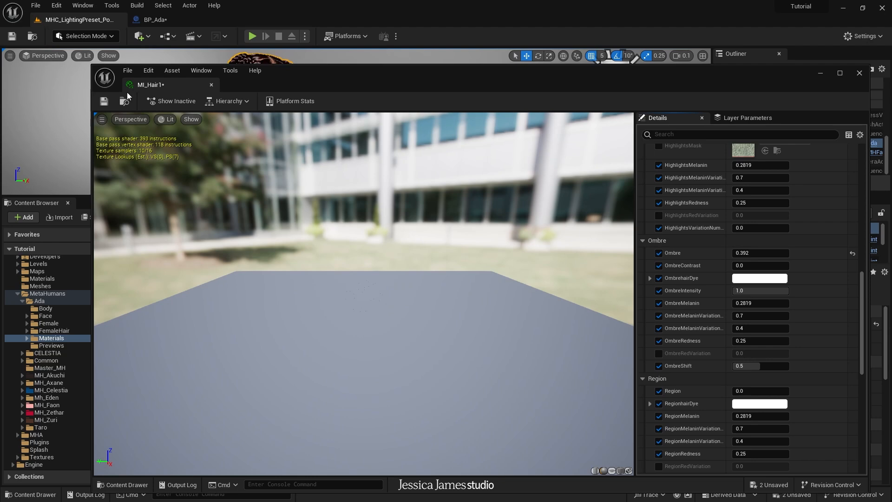
{"action": "left_click_drag", "start_coordinate": [91, 135], "coordinate": [374, 126]}
{"action": "left_click_drag", "start_coordinate": [601, 75], "coordinate": [584, 46]}
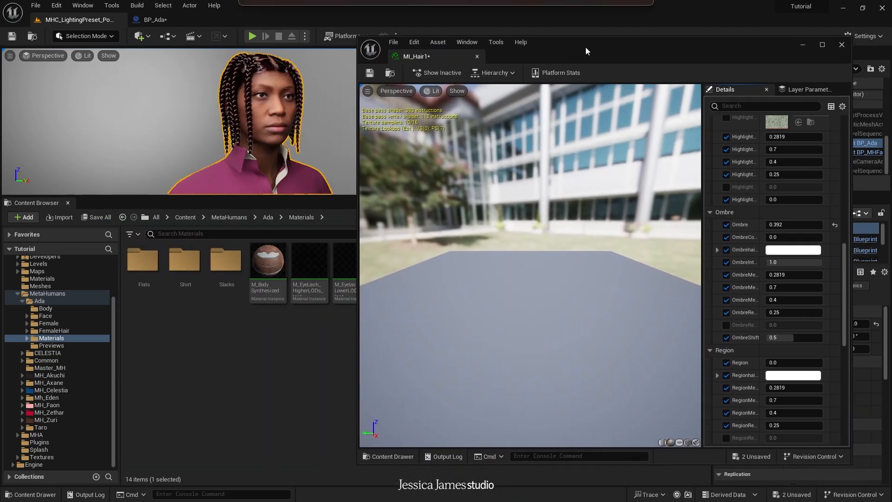
{"action": "mouse_move", "coordinate": [786, 235]}
{"action": "left_mouse_down"}
{"action": "mouse_move", "coordinate": [794, 235]}
{"action": "mouse_move", "coordinate": [771, 235]}
{"action": "left_mouse_up"}
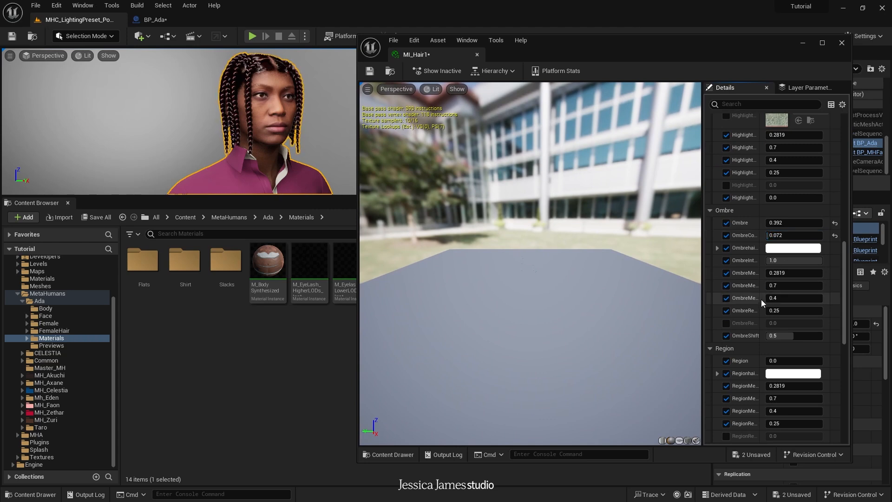
{"action": "left_click_drag", "start_coordinate": [702, 283], "coordinate": [524, 289]}
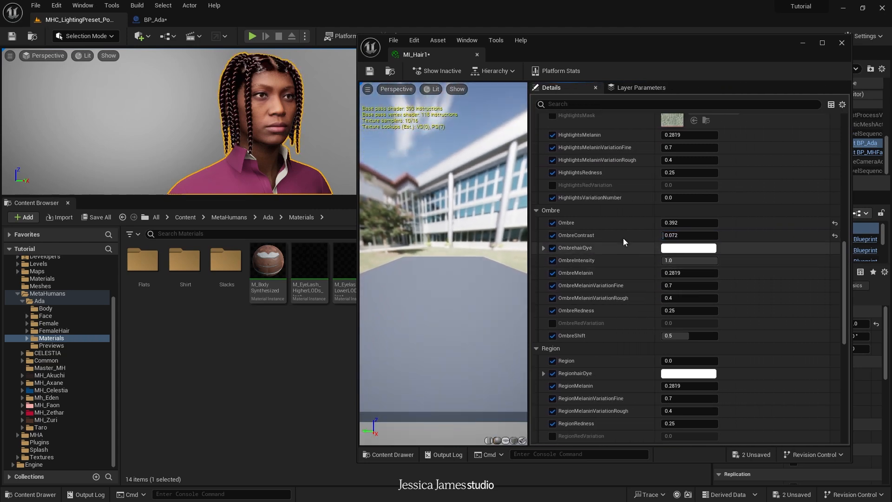
- Switch the global hairDye parameter override off and back on in MI_Hair1
{"action": "scroll", "coordinate": [623, 237], "scroll_direction": "up", "scroll_amount": 5}
{"action": "scroll", "coordinate": [623, 236], "scroll_direction": "up", "scroll_amount": 3}
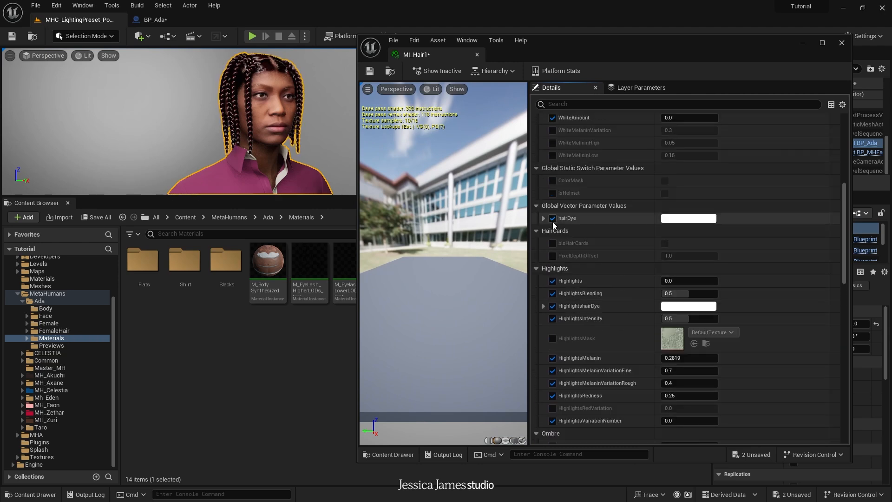
{"action": "left_click", "coordinate": [552, 219]}
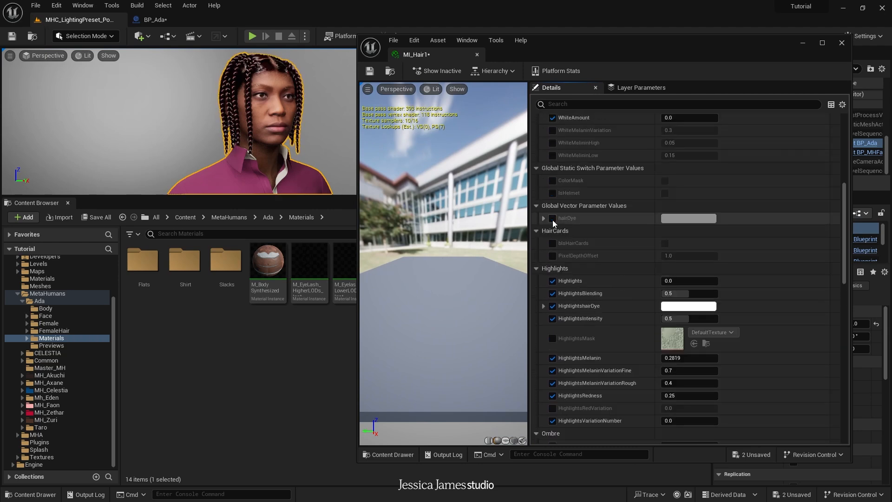
{"action": "left_click", "coordinate": [553, 218]}
- Lighten the braids by setting hairMelanin to 0.48 and hairRedness to -0.328938
{"action": "scroll", "coordinate": [560, 204], "scroll_direction": "up", "scroll_amount": 6}
{"action": "scroll", "coordinate": [567, 171], "scroll_direction": "up", "scroll_amount": 3}
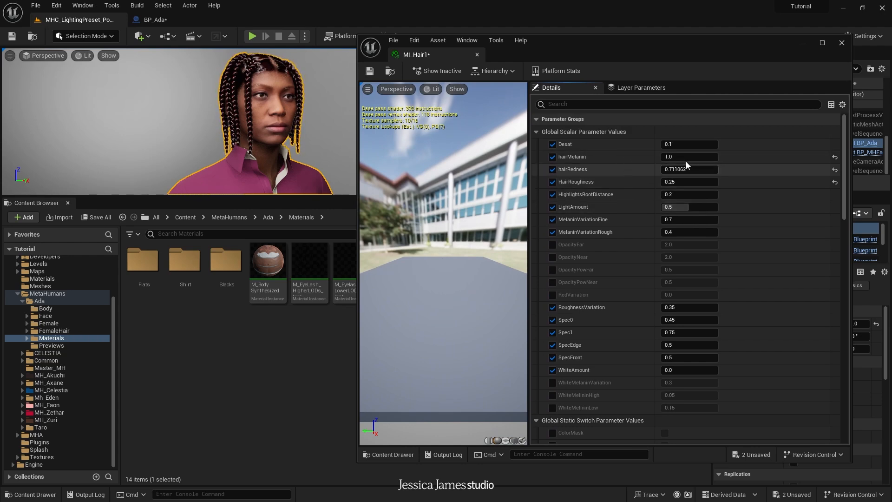
{"action": "left_click_drag", "start_coordinate": [679, 160], "coordinate": [680, 160]}
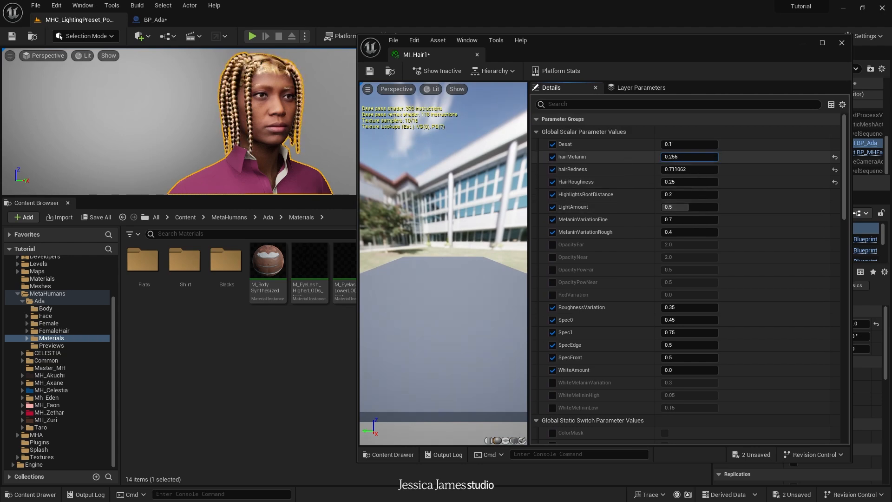
{"action": "left_click_drag", "start_coordinate": [680, 157], "coordinate": [669, 157]}
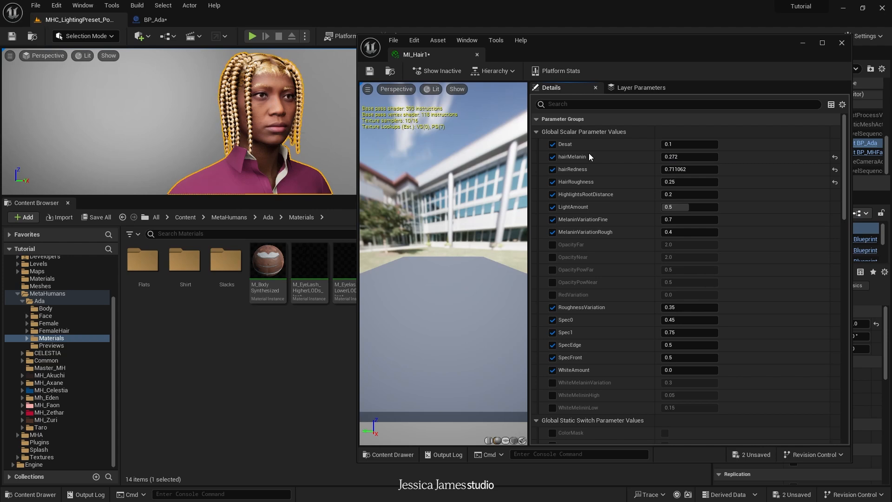
{"action": "left_click_drag", "start_coordinate": [679, 169], "coordinate": [700, 156]}
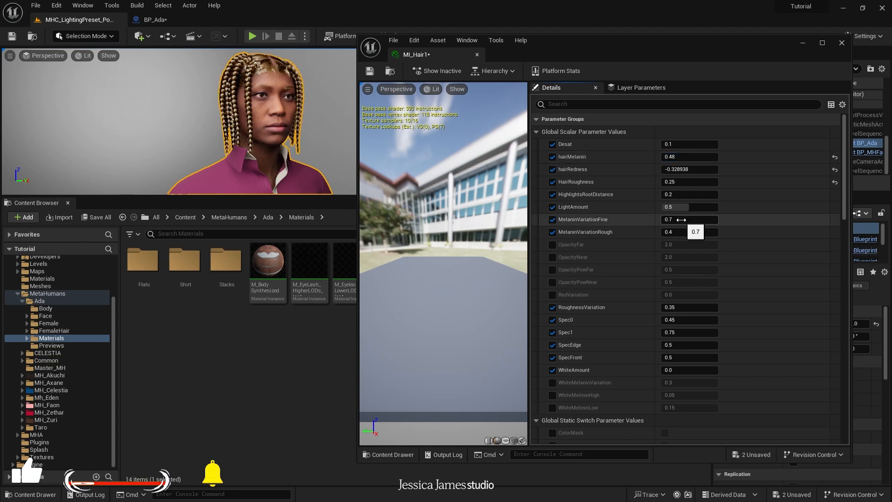
- Set the Highlights parameter to 0.592 and HighlightsBlending to 0.62
{"action": "scroll", "coordinate": [680, 222], "scroll_direction": "down", "scroll_amount": 4}
{"action": "scroll", "coordinate": [663, 307], "scroll_direction": "down", "scroll_amount": 18}
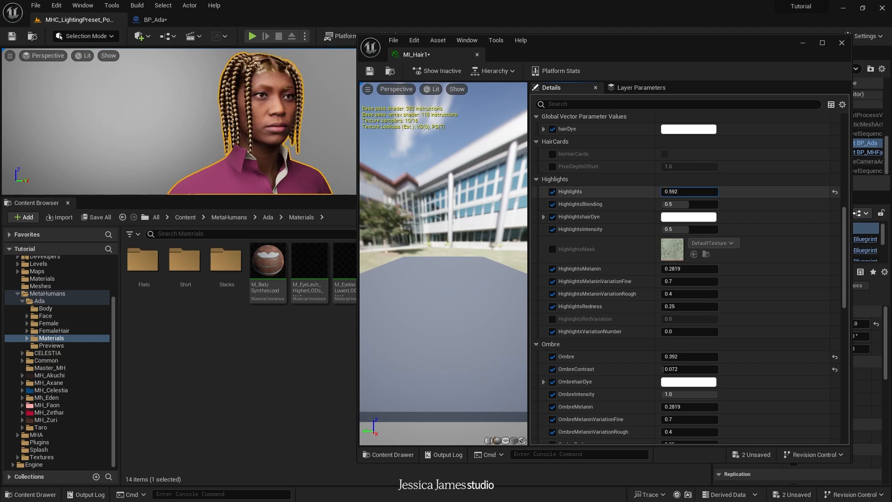
{"action": "left_click_drag", "start_coordinate": [690, 204], "coordinate": [696, 204]}
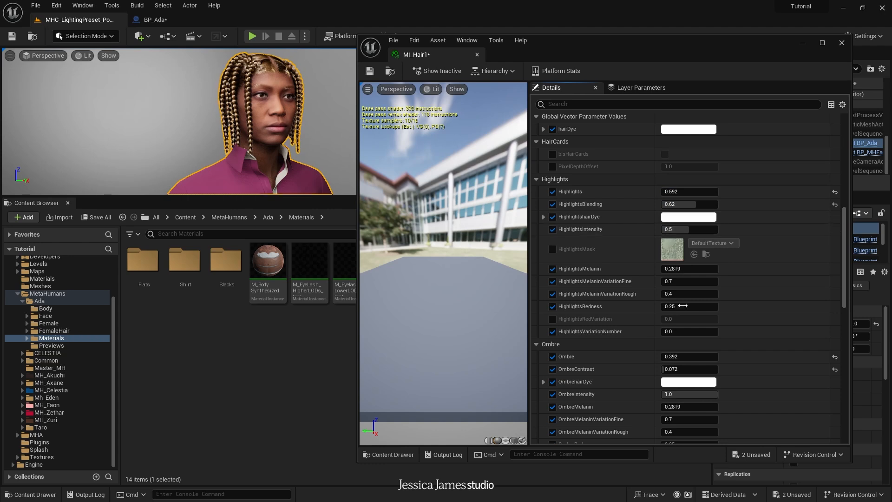
- Set the Ombre parameter to 33.046196 and OmbreContrast to 0.576
{"action": "scroll", "coordinate": [678, 279], "scroll_direction": "down", "scroll_amount": 5}
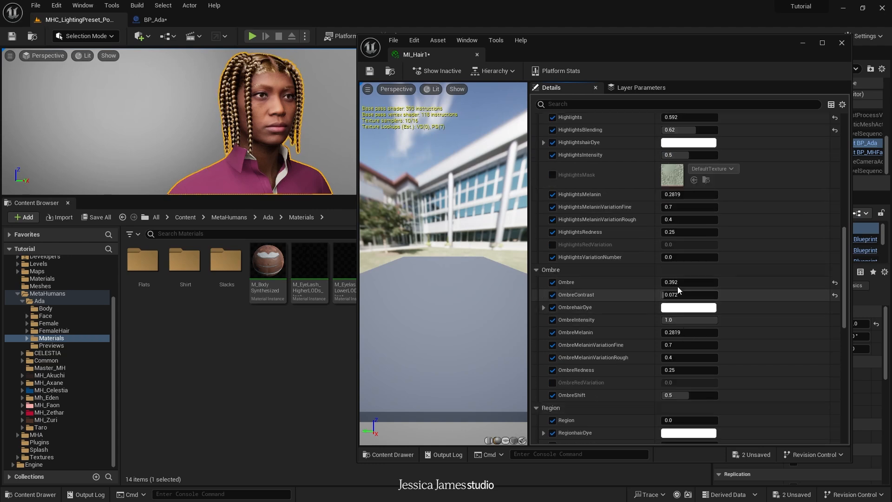
{"action": "left_click_drag", "start_coordinate": [677, 282], "coordinate": [688, 283]}
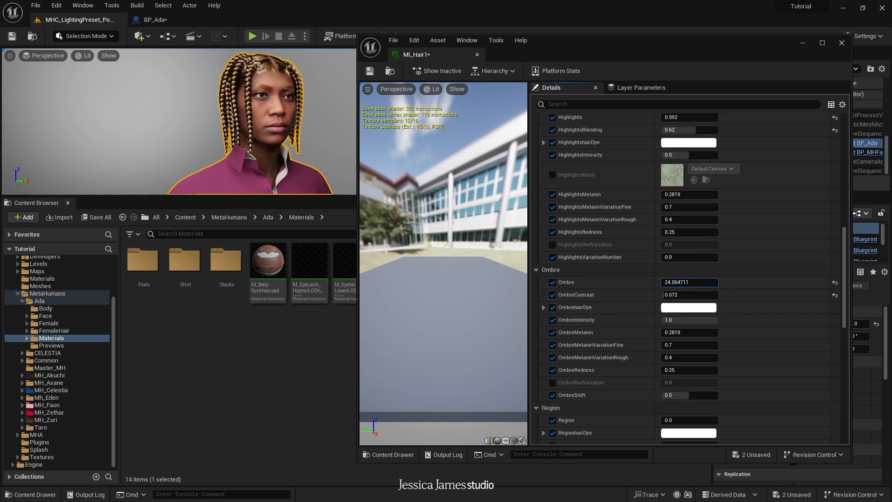
{"action": "mouse_move", "coordinate": [686, 295]}
{"action": "left_mouse_down"}
{"action": "mouse_move", "coordinate": [717, 295]}
{"action": "mouse_move", "coordinate": [661, 295]}
{"action": "mouse_move", "coordinate": [718, 295]}
{"action": "mouse_move", "coordinate": [694, 294]}
{"action": "left_mouse_up"}
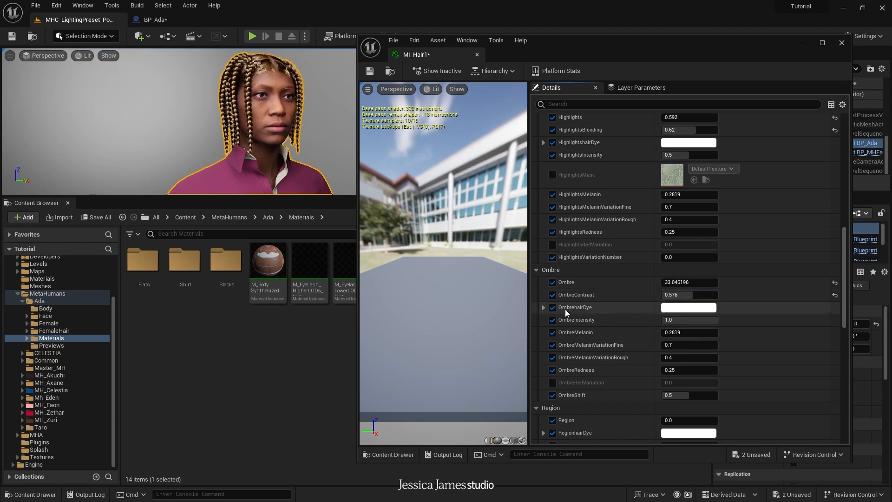
- Set the OmbrehairDye colour to light pink, Hex sRGB FFBCCFFF
{"action": "left_click", "coordinate": [674, 308]}
{"action": "mouse_move", "coordinate": [710, 332]}
{"action": "left_mouse_down"}
{"action": "mouse_move", "coordinate": [744, 316]}
{"action": "mouse_move", "coordinate": [762, 319]}
{"action": "mouse_move", "coordinate": [750, 329]}
{"action": "left_mouse_up"}
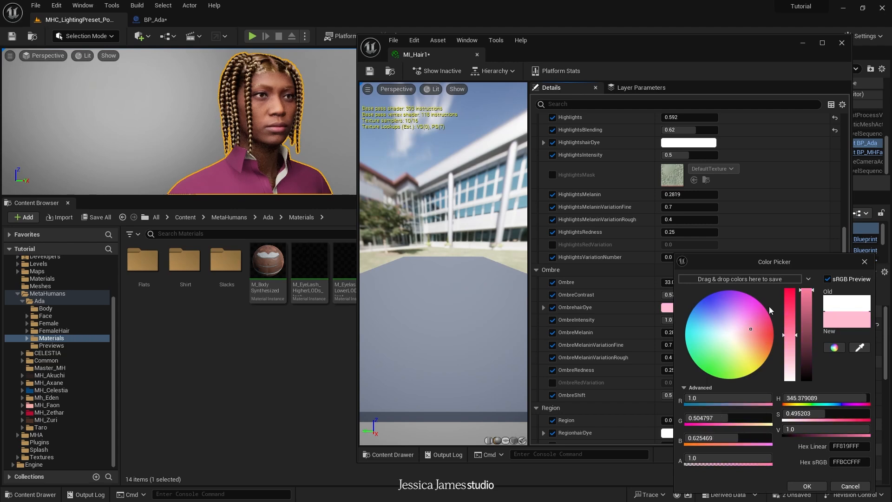
{"action": "left_click", "coordinate": [864, 263]}
- Try a pale yellow-green colour, Hex sRGB ECFFB4FF, for the global hairDye parameter and cancel the change
{"action": "scroll", "coordinate": [661, 186], "scroll_direction": "up", "scroll_amount": 5}
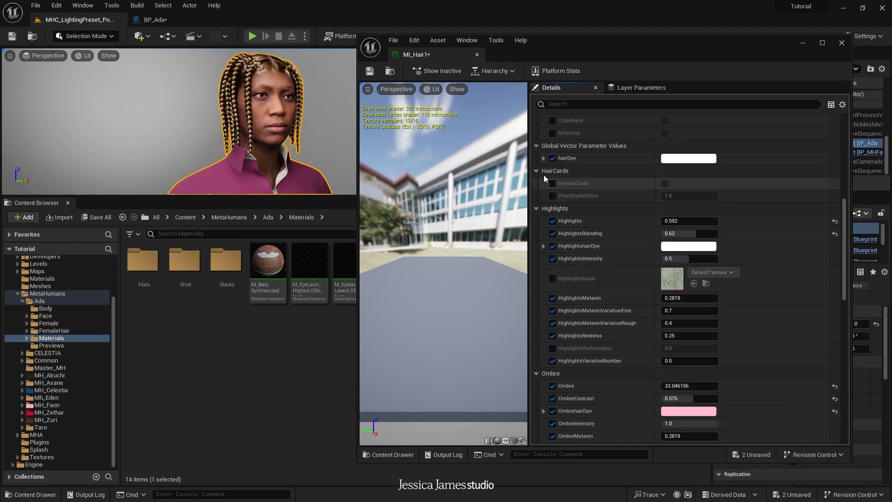
{"action": "left_click", "coordinate": [682, 160]}
{"action": "left_click_drag", "start_coordinate": [764, 216], "coordinate": [742, 267]}
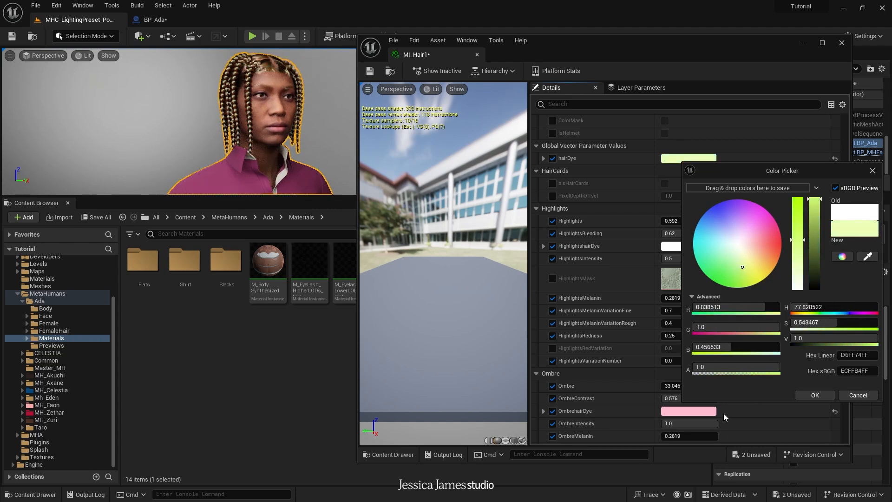
{"action": "left_click", "coordinate": [859, 395]}
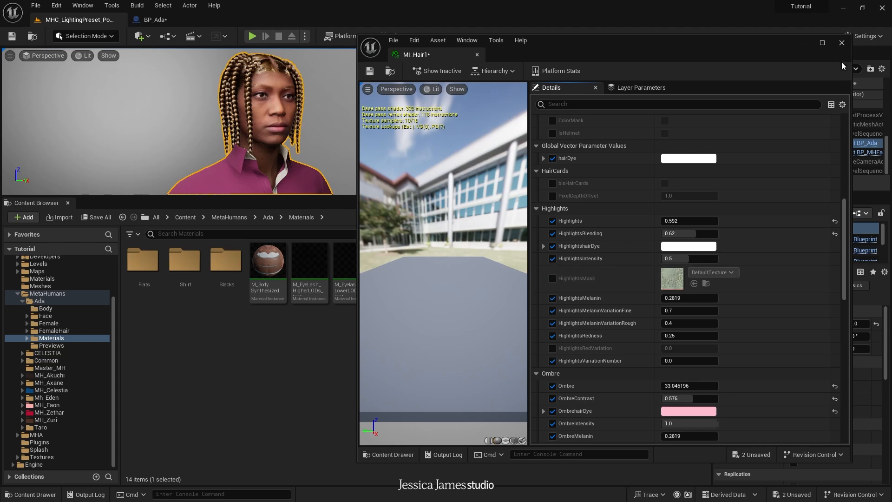
- Close the MI_Hair1 editor and examine the physics settings of the MH_BoxBraids2 groom in the BlenderHair folder
{"action": "left_click", "coordinate": [841, 43]}
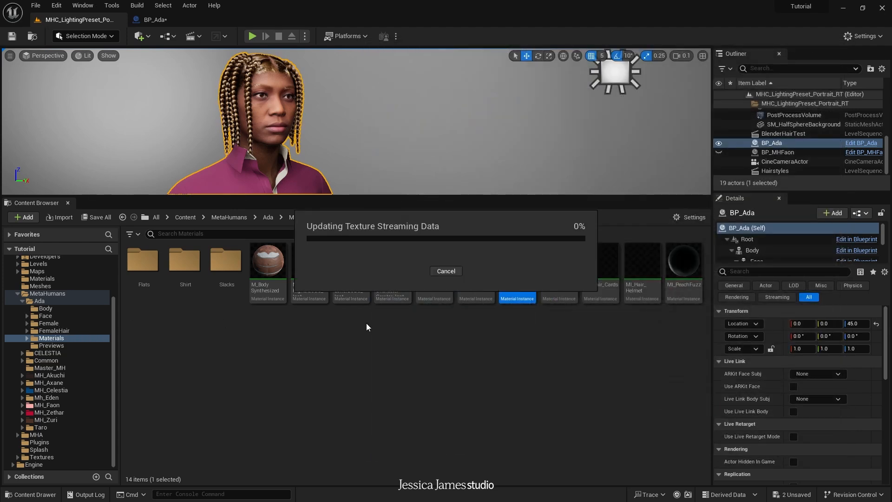
{"action": "left_click", "coordinate": [441, 271]}
{"action": "scroll", "coordinate": [60, 302], "scroll_direction": "up", "scroll_amount": 5}
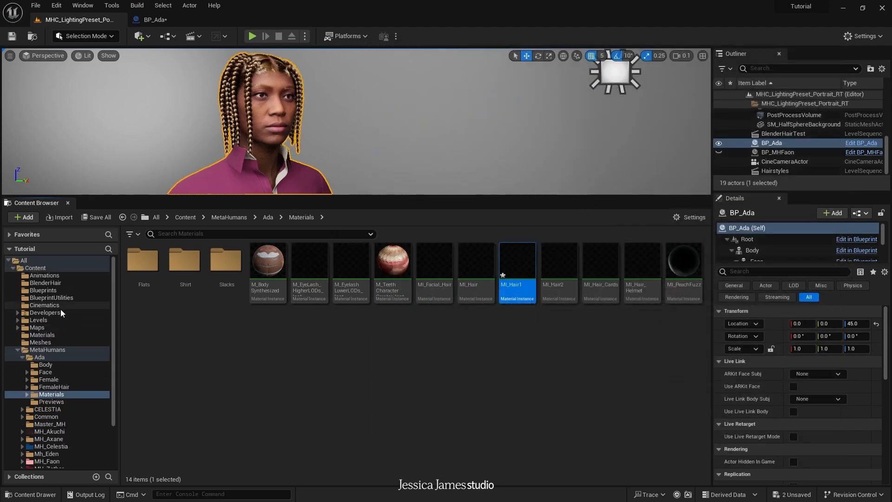
{"action": "left_click", "coordinate": [45, 283]}
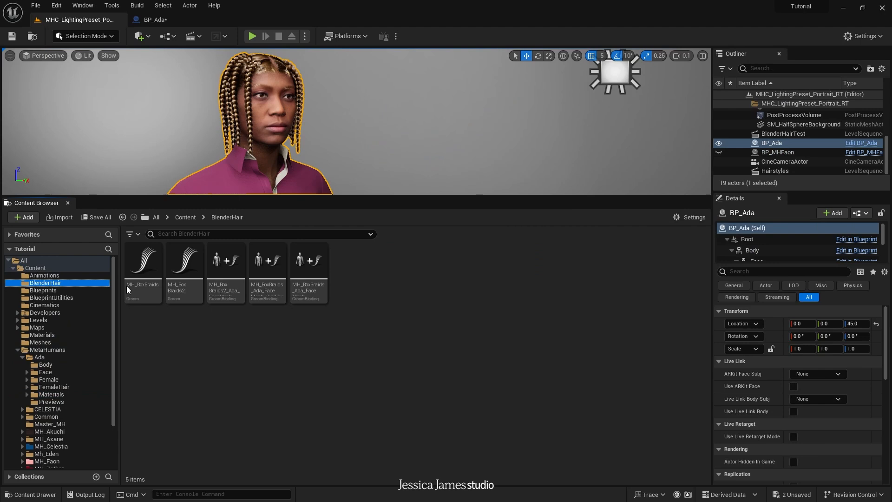
{"action": "double_click", "coordinate": [179, 284]}
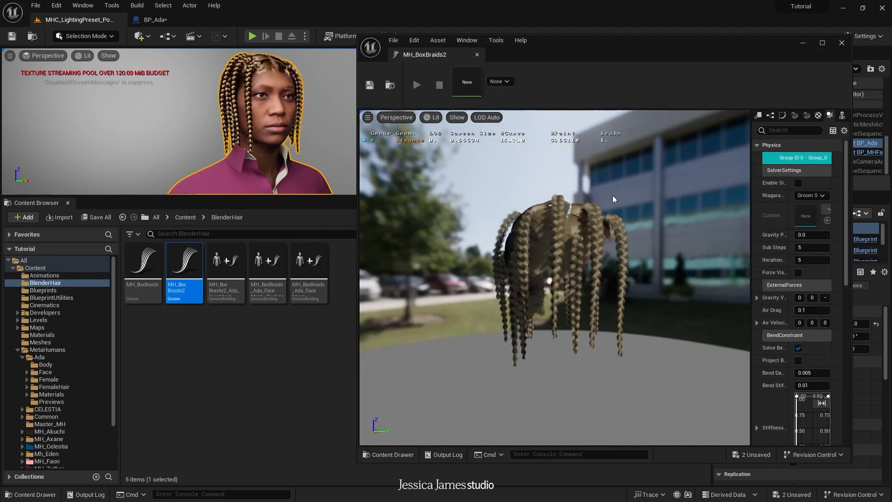
{"action": "left_click_drag", "start_coordinate": [732, 46], "coordinate": [661, 45]}
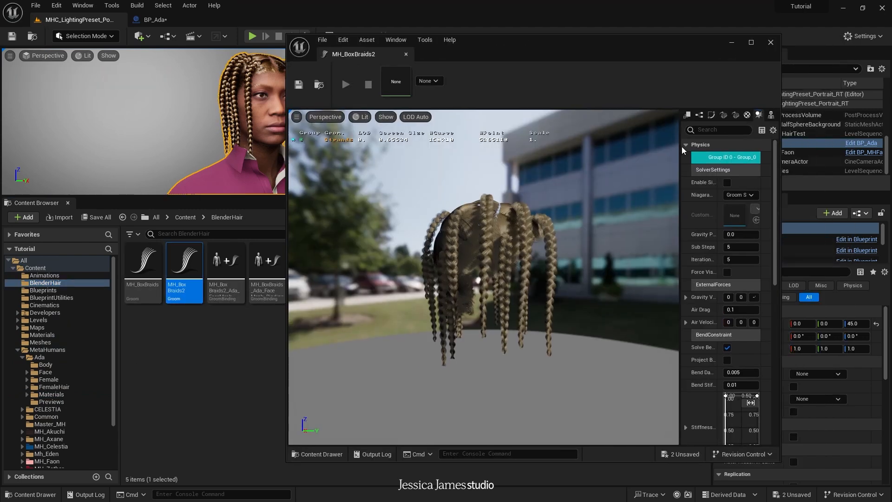
{"action": "left_click_drag", "start_coordinate": [679, 180], "coordinate": [504, 223]}
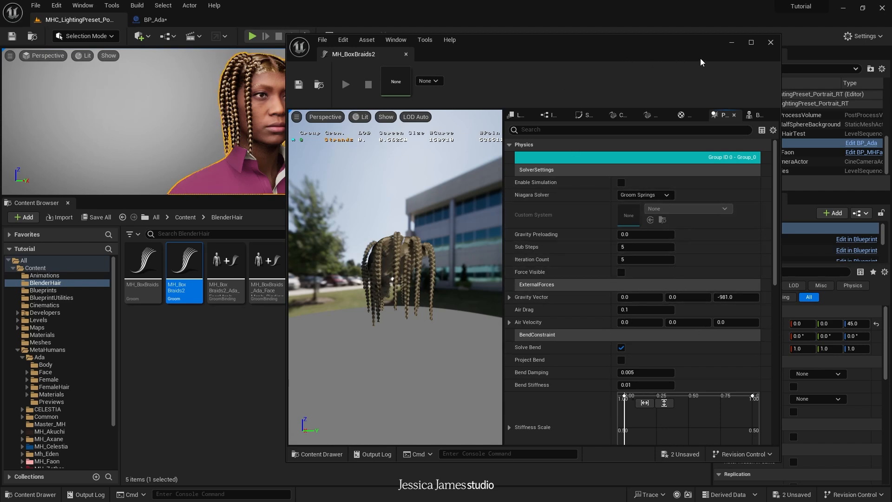
{"action": "left_click", "coordinate": [771, 42]}
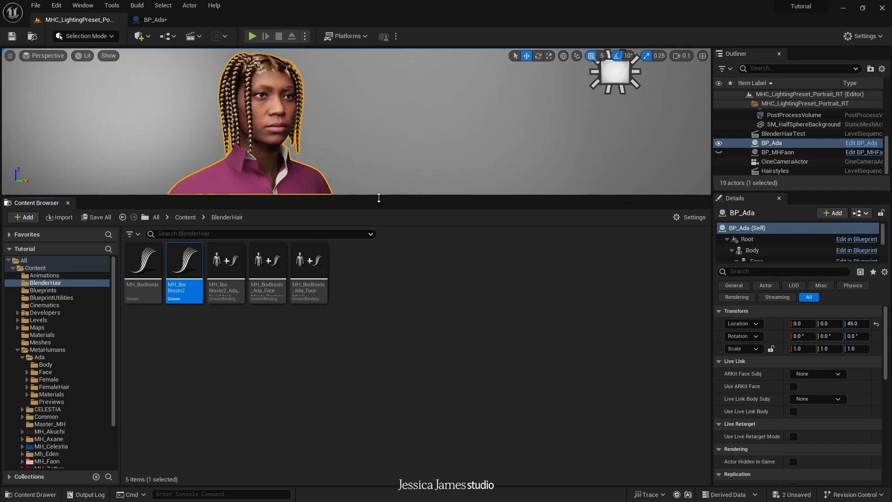
- Enlarge the level viewport to view the recoloured braids on the MetaHuman
{"action": "left_click_drag", "start_coordinate": [379, 196], "coordinate": [394, 469]}
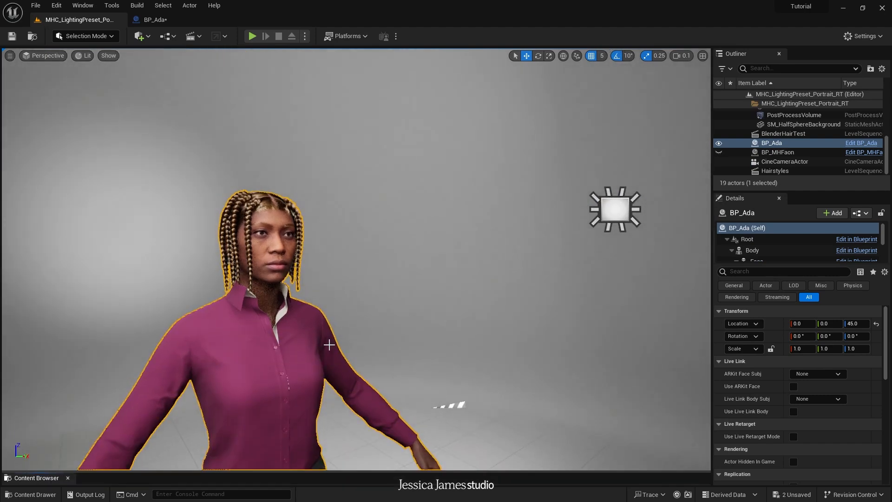
{"action": "scroll", "coordinate": [282, 299], "scroll_direction": "up", "scroll_amount": 1}
{"action": "scroll", "coordinate": [282, 298], "scroll_direction": "down", "scroll_amount": 2}
{"action": "scroll", "coordinate": [282, 299], "scroll_direction": "up", "scroll_amount": 1}
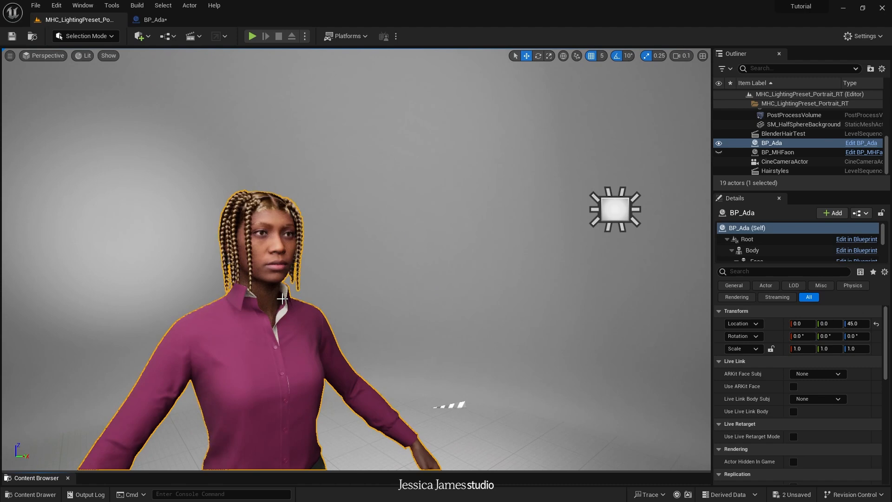